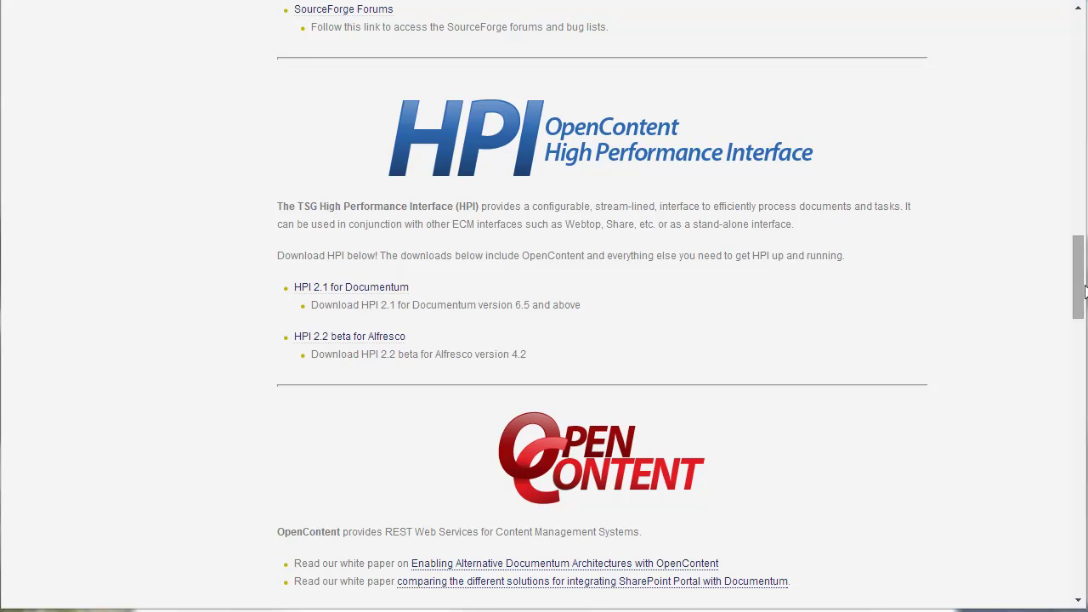
pyautogui.moveTo(1078, 291)
pyautogui.mouseDown()
pyautogui.moveTo(1083, 58)
pyautogui.moveTo(1078, 314)
pyautogui.moveTo(1075, 284)
pyautogui.mouseUp()
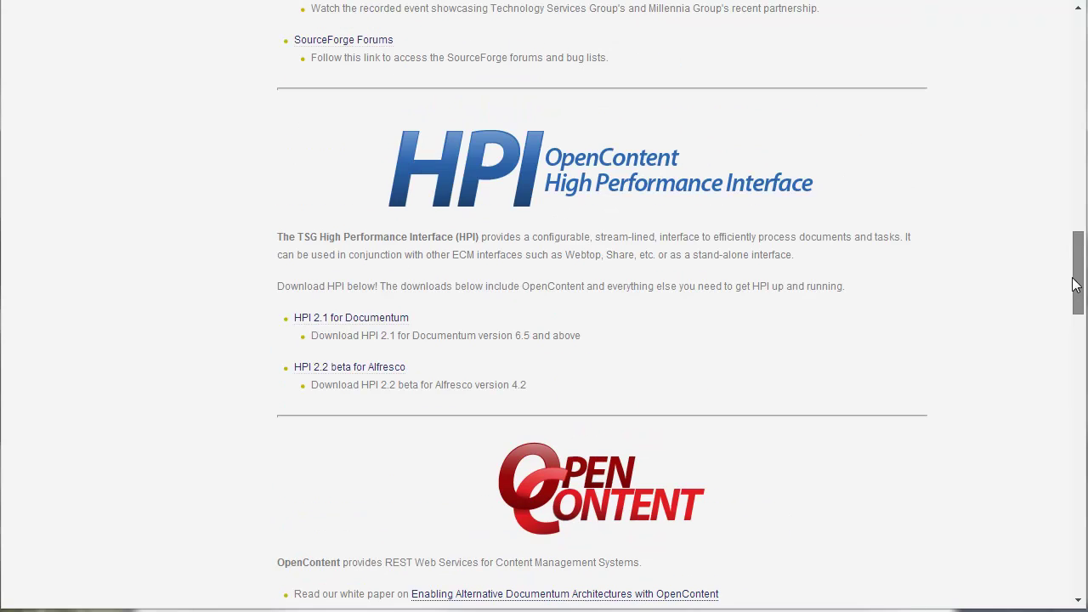
pyautogui.click(362, 329)
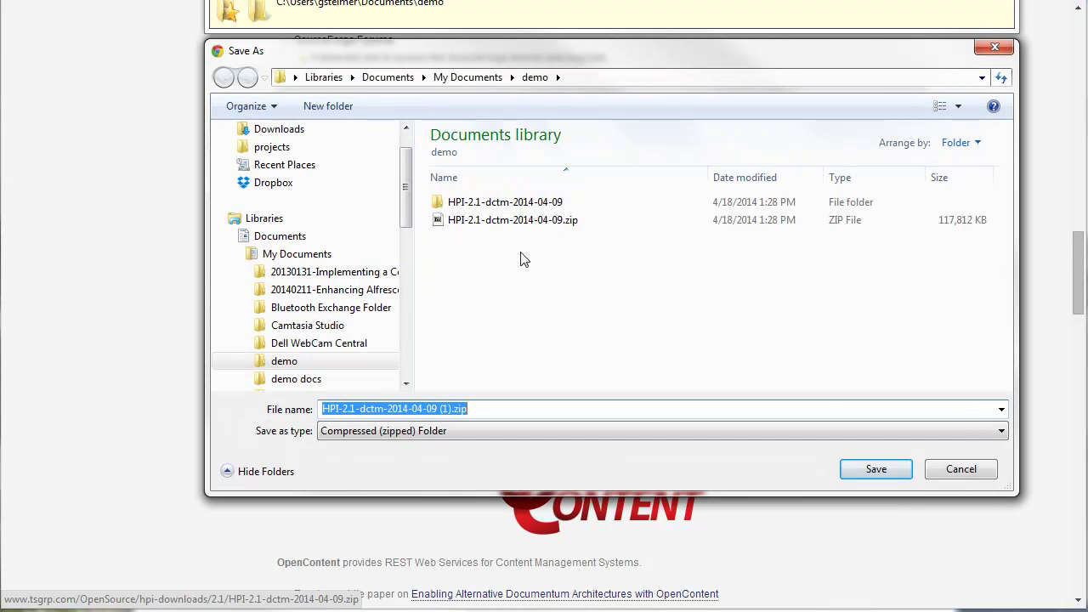
pyautogui.click(958, 475)
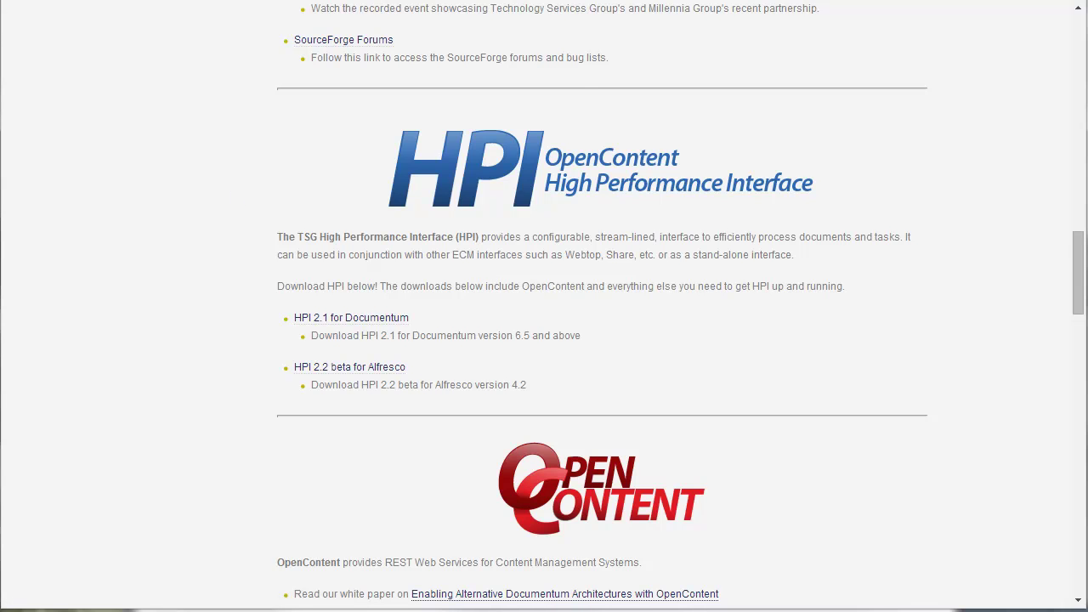
# Switch to File Explorer and examine the contents of the extracted HPI-2.1-dctm-2014-04-09 package and its setup folder
pyautogui.moveTo(94, 611)
pyautogui.click(140, 582)
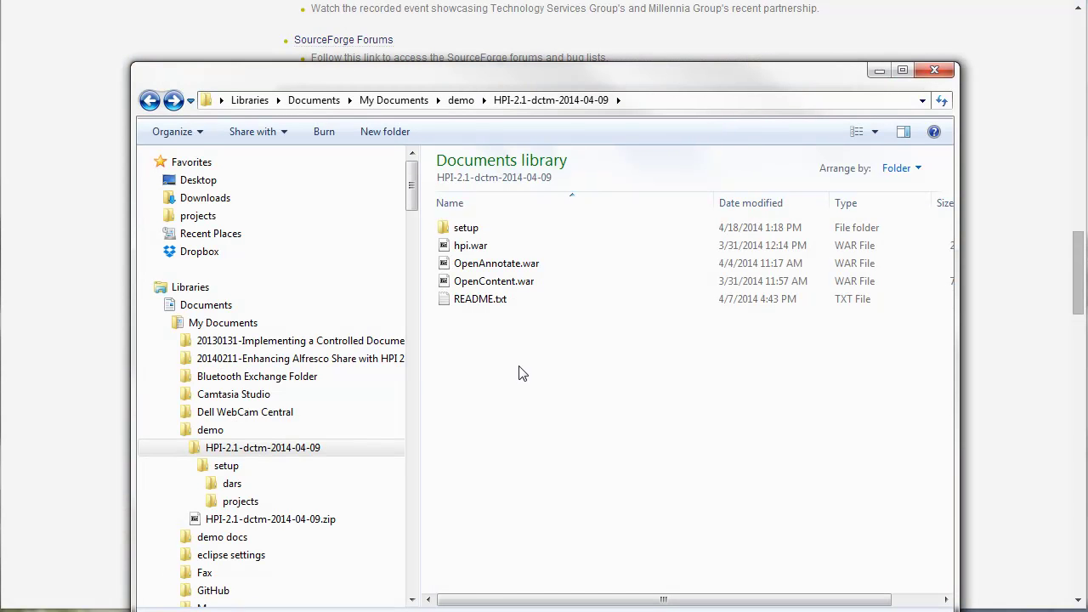
pyautogui.click(460, 100)
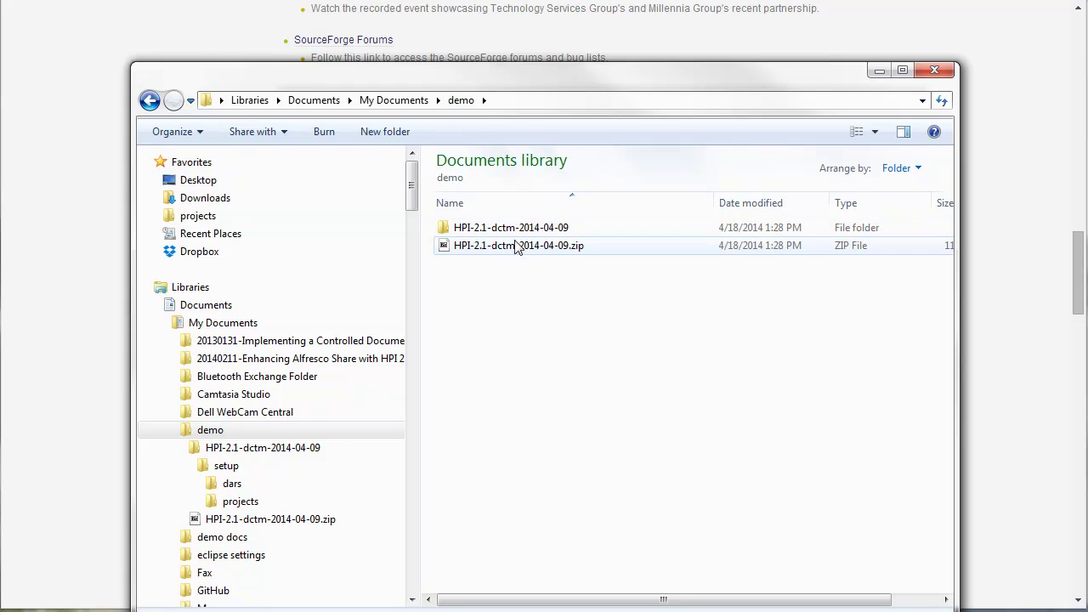
pyautogui.doubleClick(489, 230)
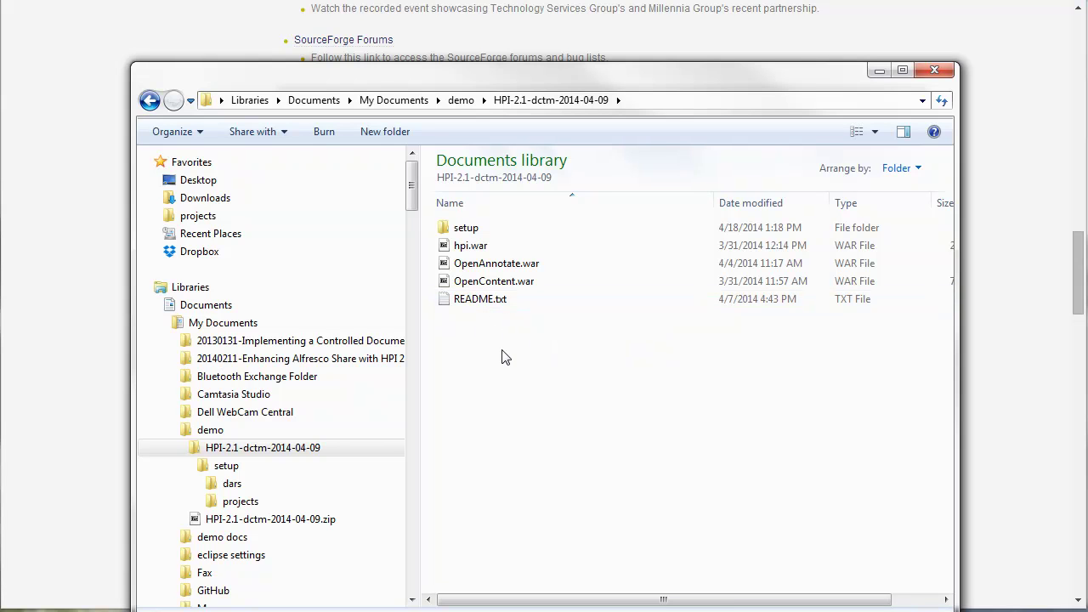
pyautogui.doubleClick(467, 229)
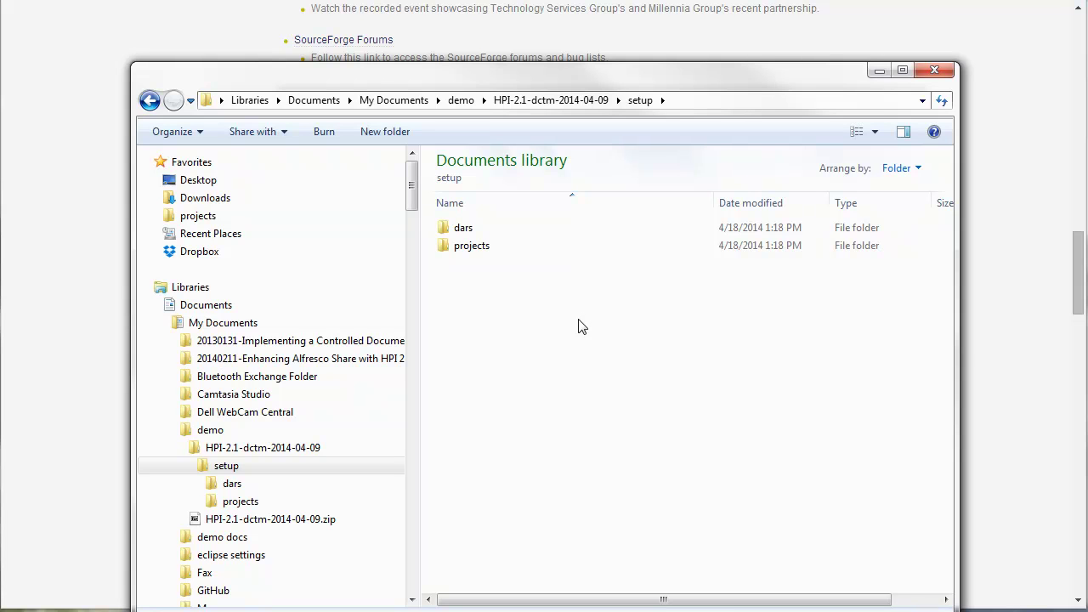
pyautogui.click(551, 100)
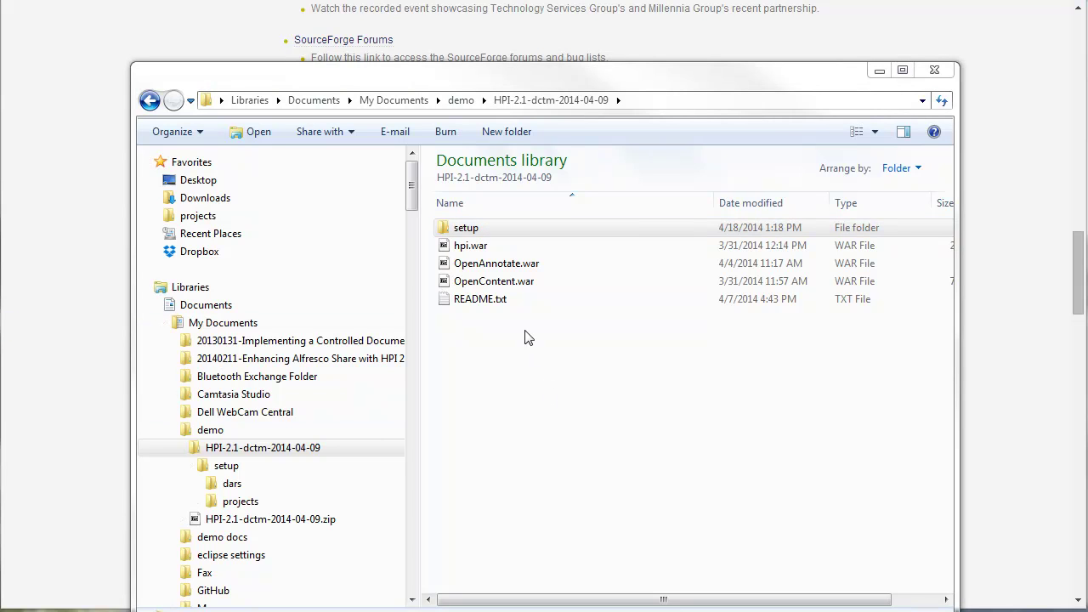
# Copy OpenContent.war from the HPI-2.1-dctm-2014-04-09 folder into the webapps folder of apache-tomcat-7.0.52
pyautogui.click(500, 287)
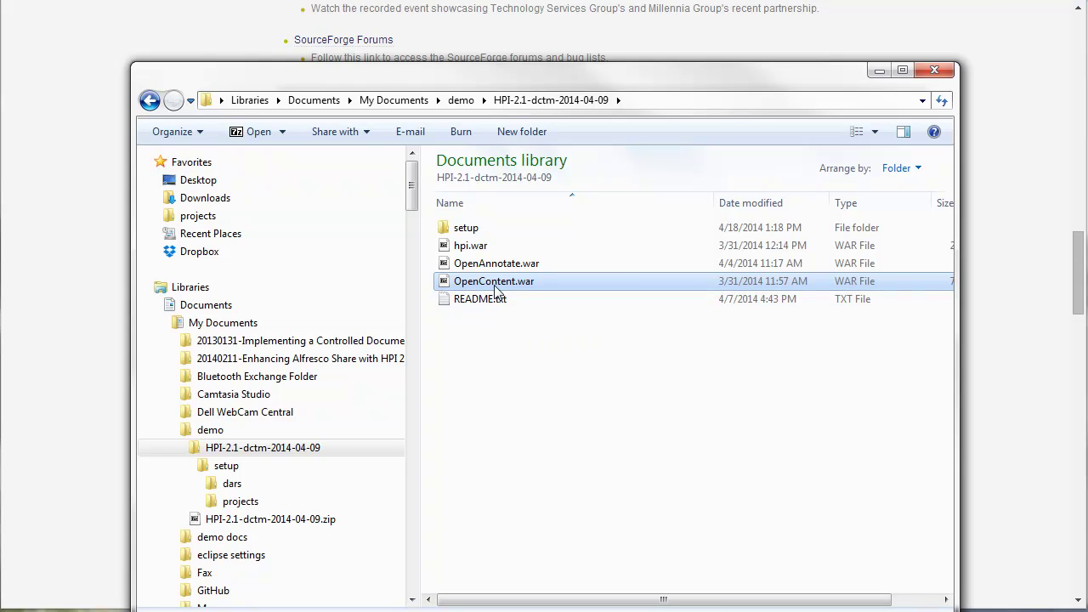
pyautogui.click(89, 608)
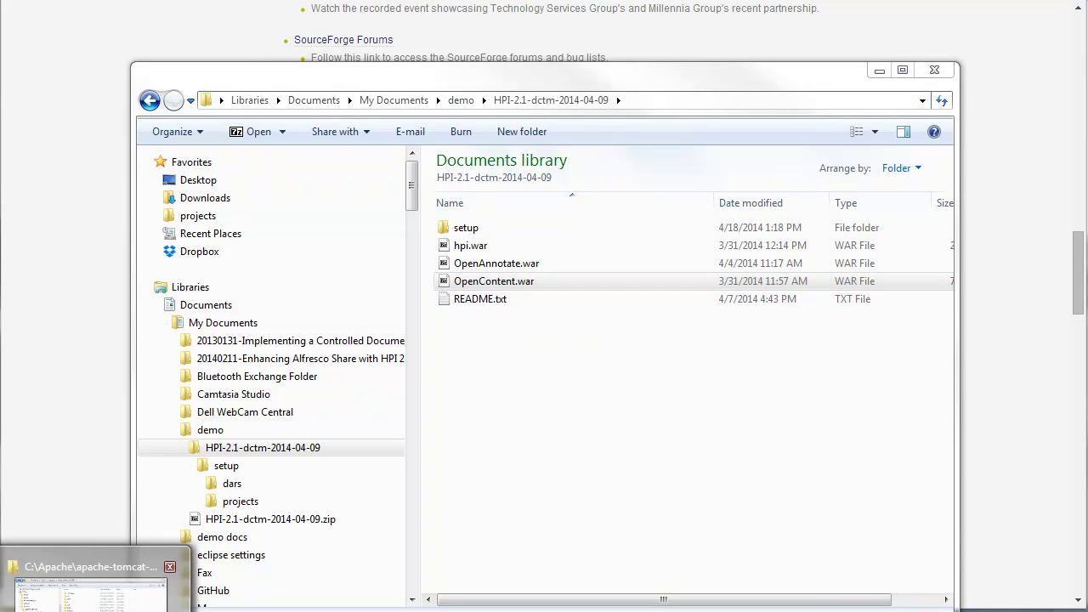
pyautogui.click(89, 591)
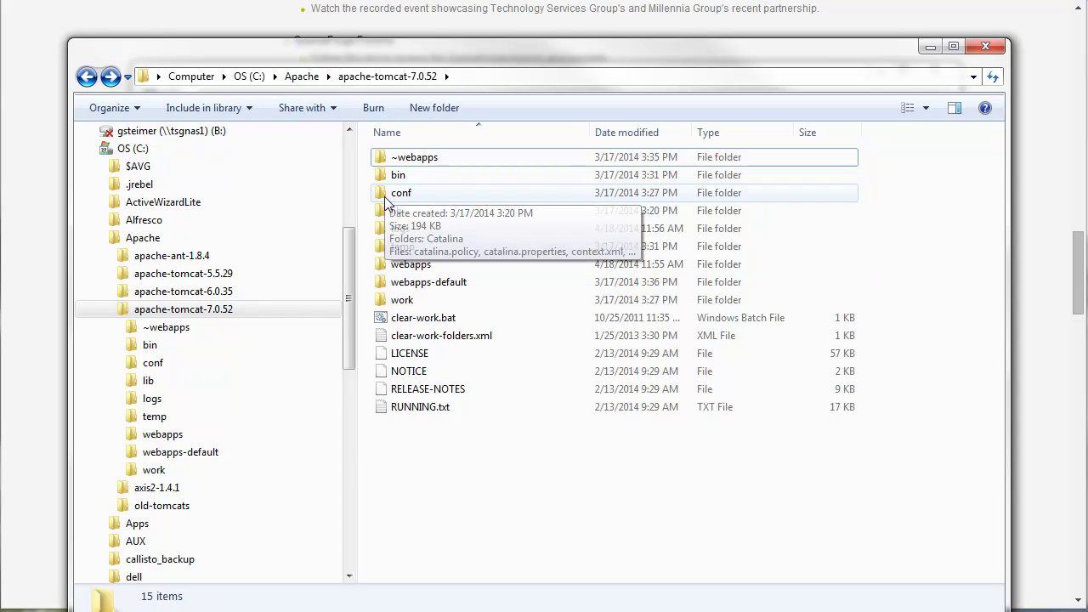
pyautogui.moveTo(415, 276)
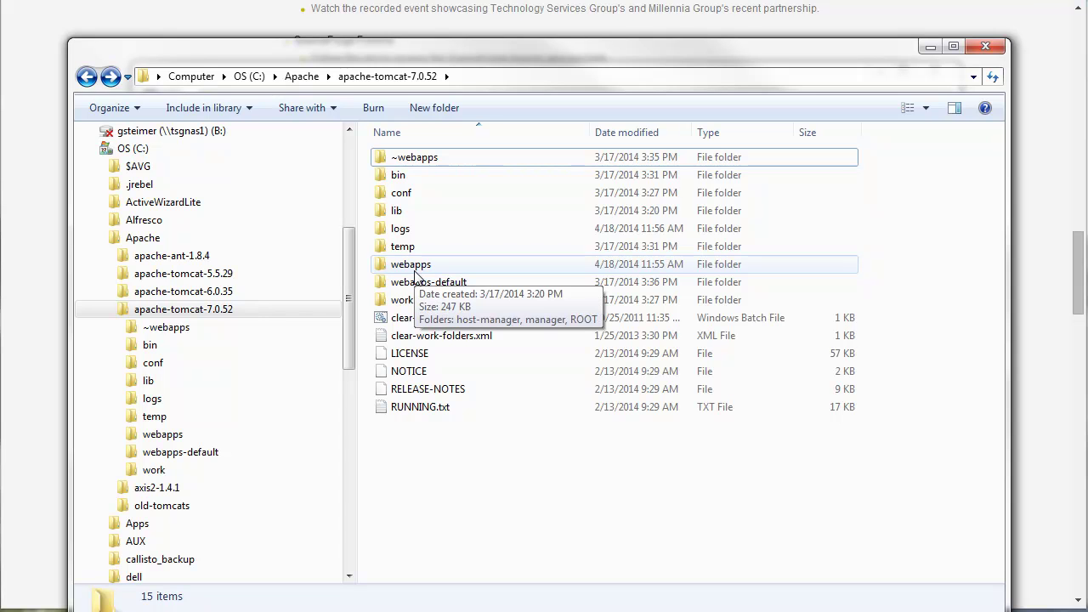
pyautogui.click(416, 269)
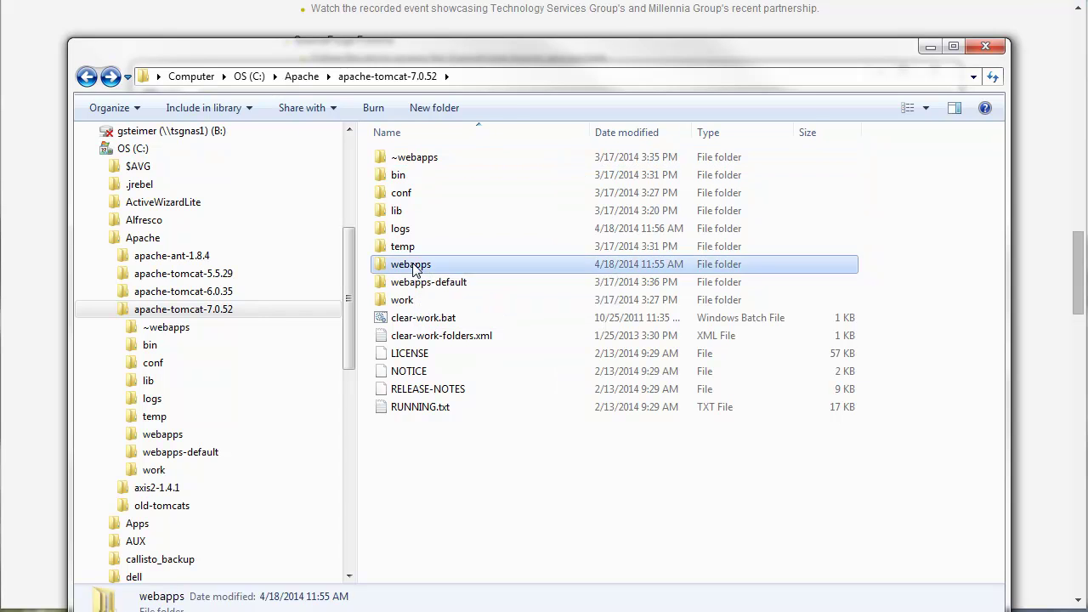
pyautogui.doubleClick(416, 268)
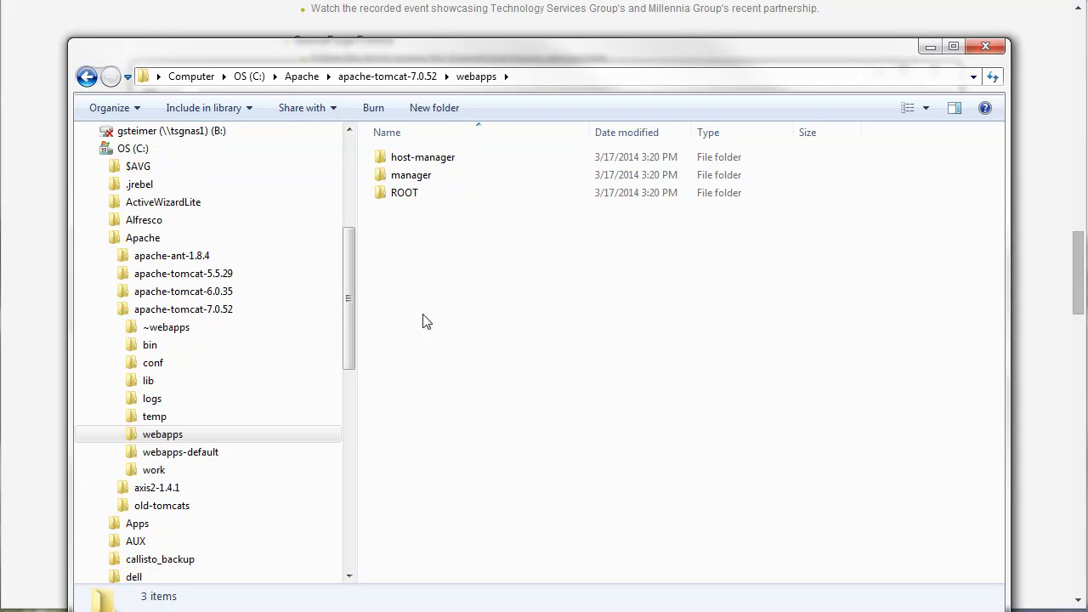
pyautogui.rightClick(453, 248)
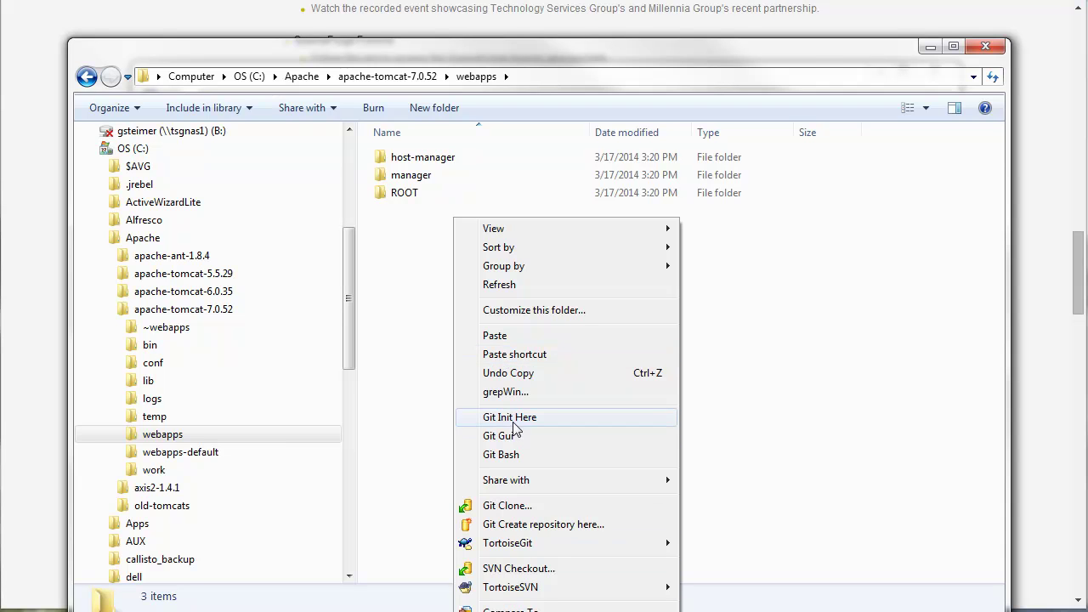
pyautogui.click(496, 336)
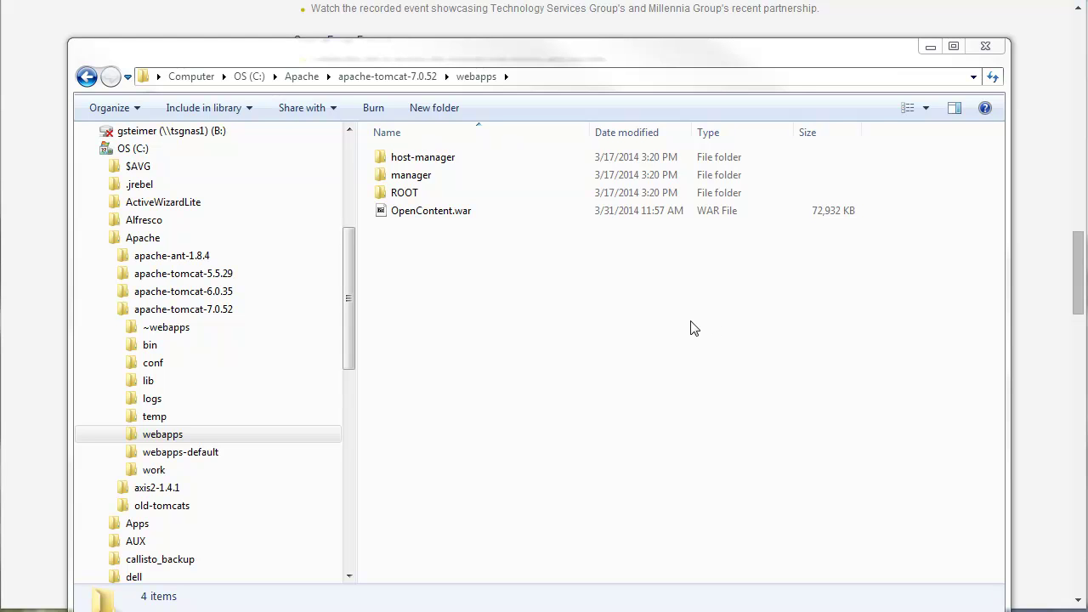
# Copy hpi.war and OpenAnnotate.war from the HPI package folder into the same Tomcat webapps folder
pyautogui.hotkey('alt', 'Tab')
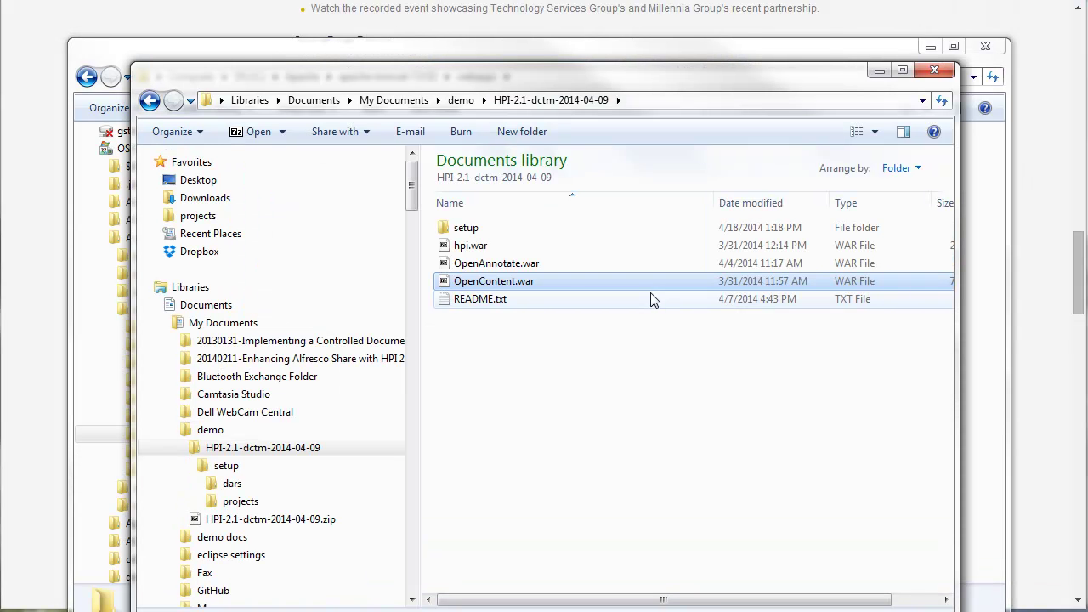
pyautogui.click(471, 248)
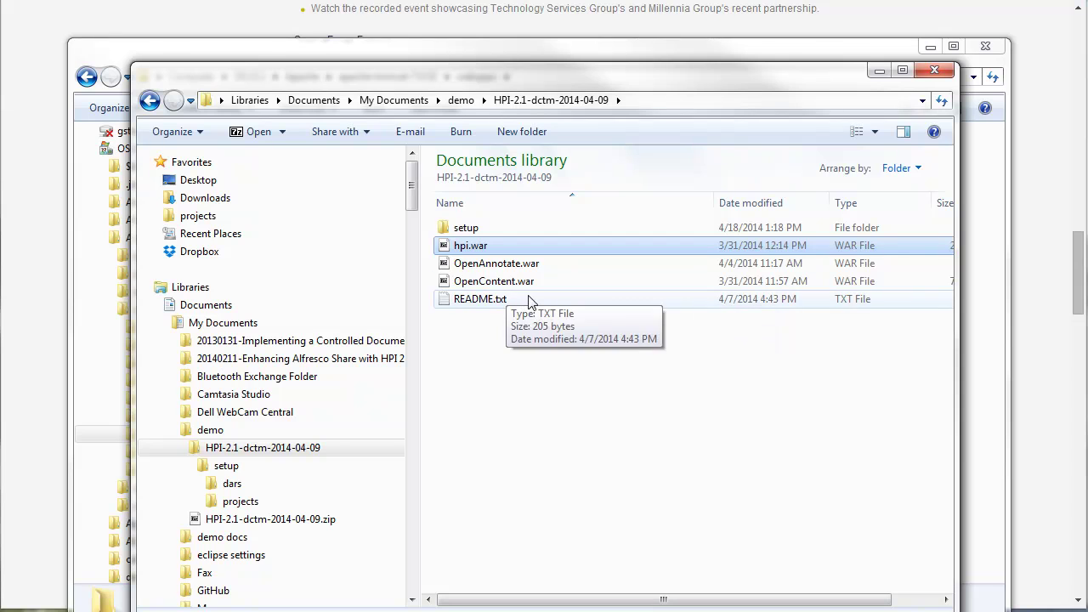
pyautogui.keyDown('ctrl'); pyautogui.click(489, 266); pyautogui.keyUp('ctrl')
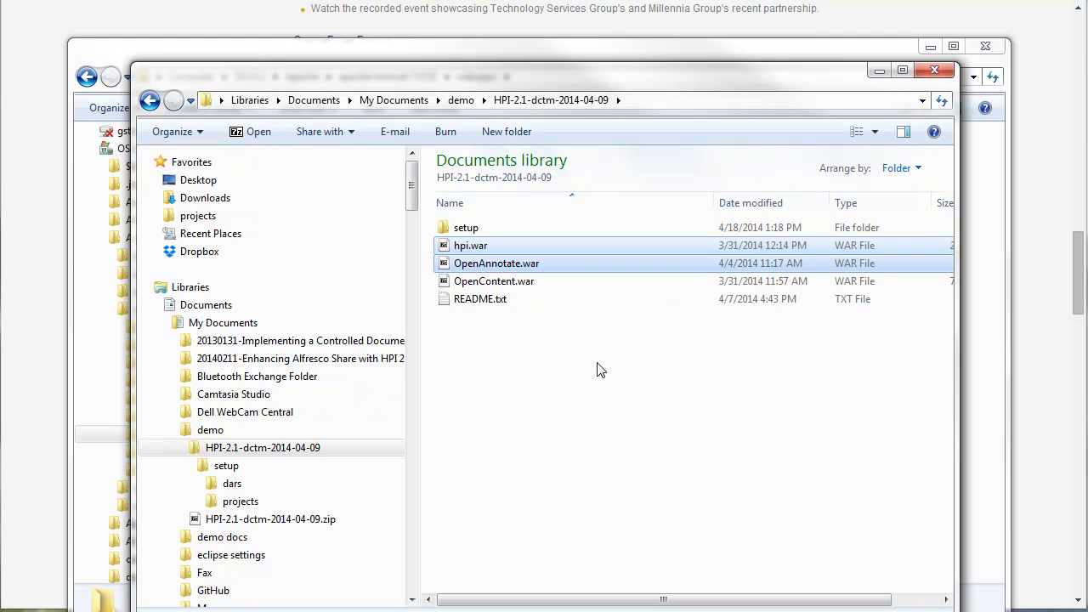
pyautogui.hotkey('alt', 'Tab')
pyautogui.hotkey('ctrl', 'v')
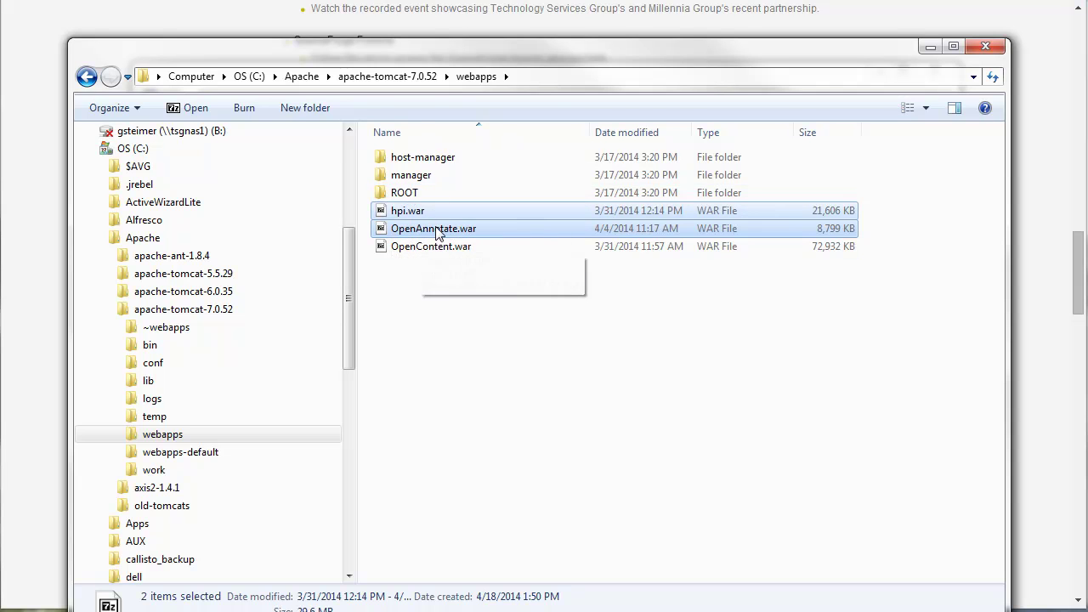
pyautogui.click(468, 308)
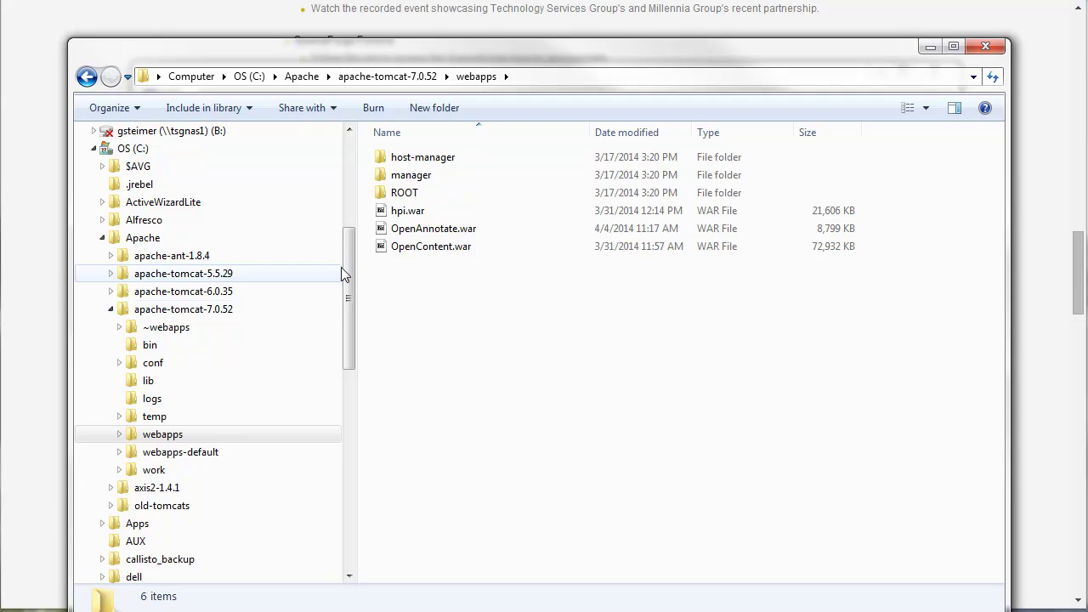
# Examine the DAR and installparam files in the setup/dars folder of the HPI package
pyautogui.press('super')
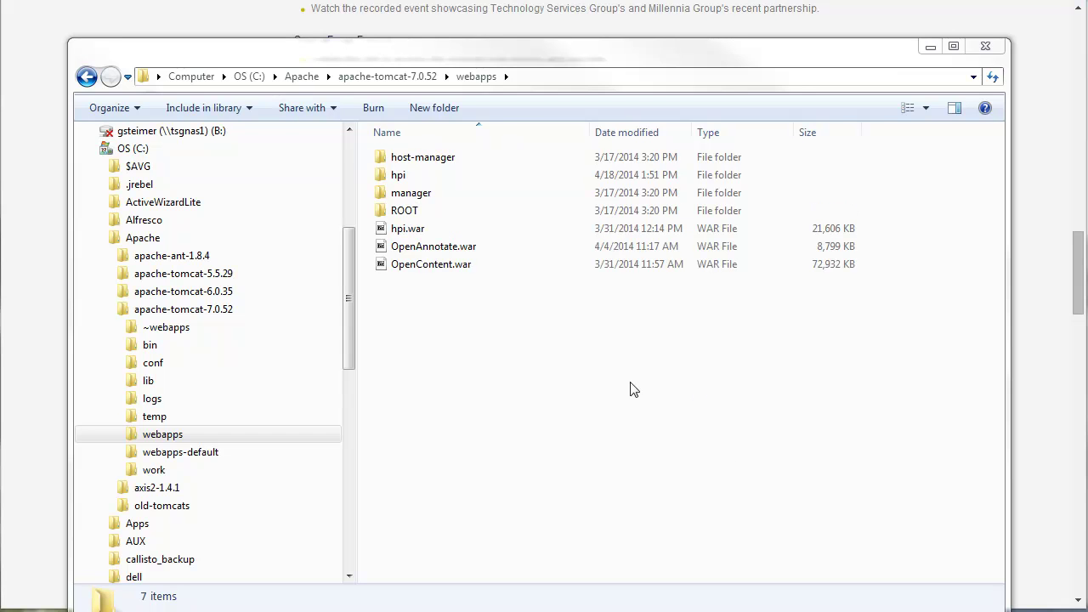
pyautogui.moveTo(96, 608)
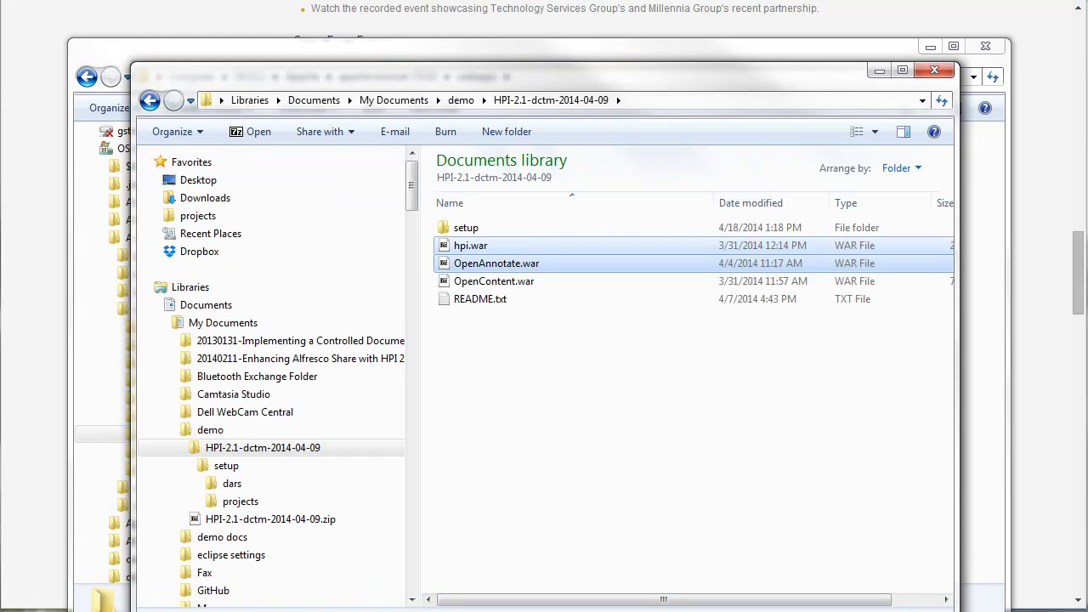
pyautogui.click(476, 415)
pyautogui.doubleClick(466, 228)
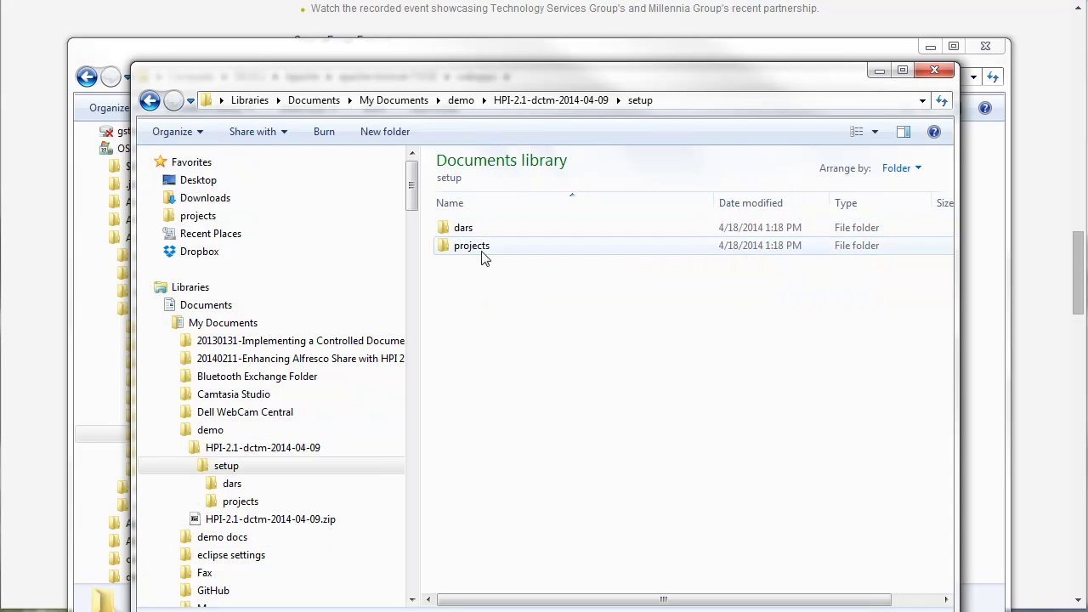
pyautogui.doubleClick(464, 228)
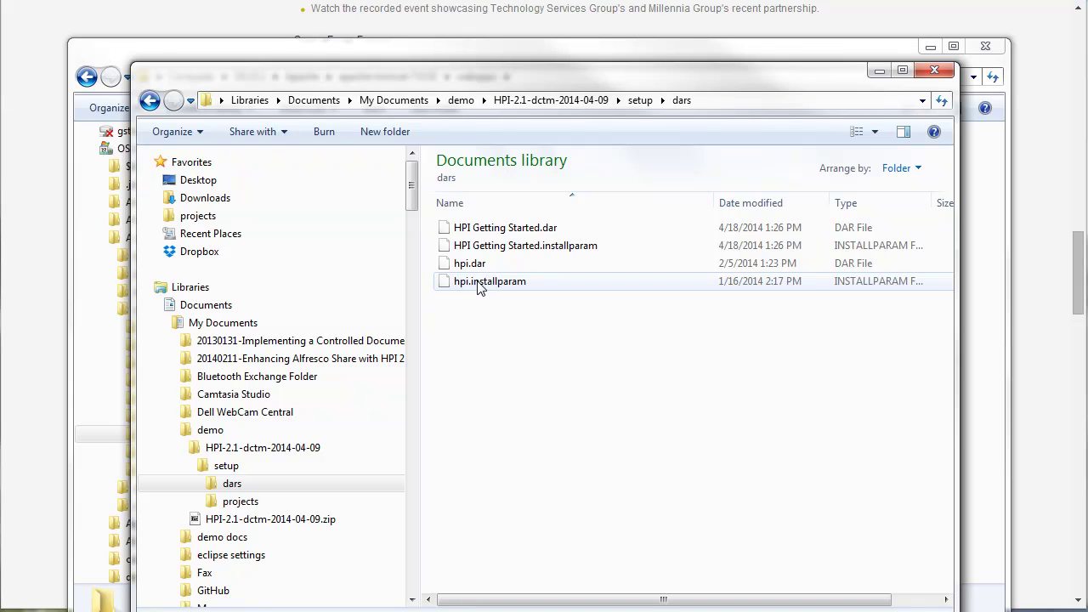
pyautogui.moveTo(478, 289)
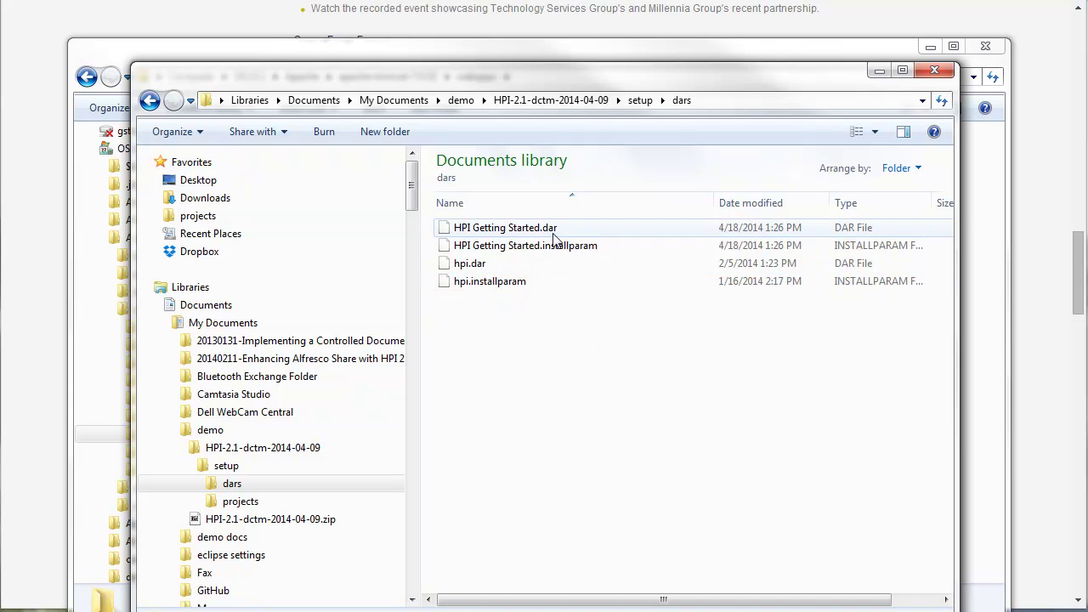
pyautogui.moveTo(531, 232)
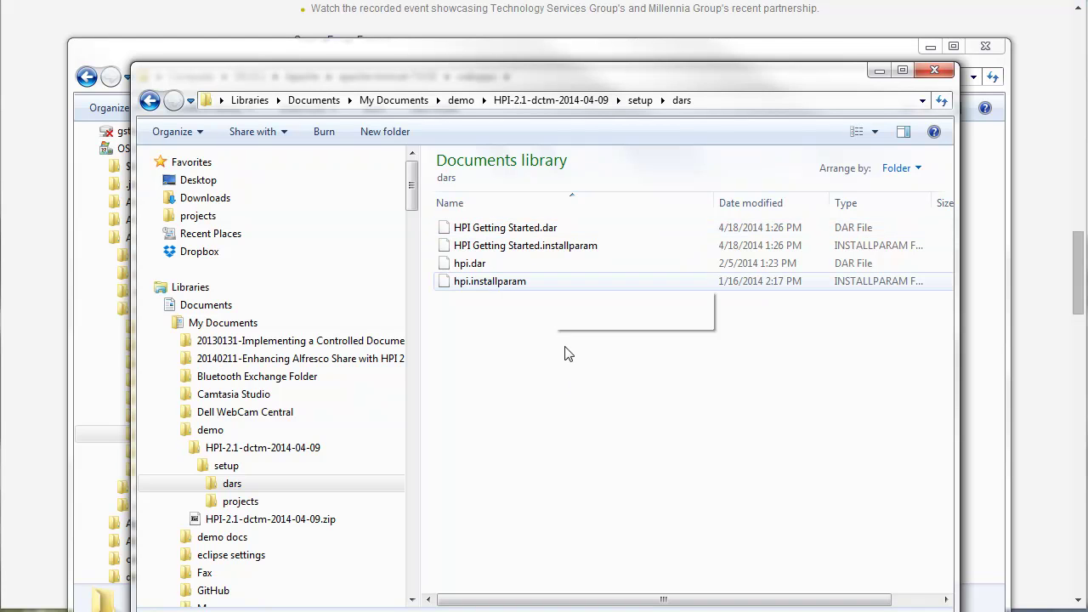
# Switch to Documentum Composer and install the hpi project into the d67_sb repository without overriding any installation parameters
pyautogui.click(262, 503)
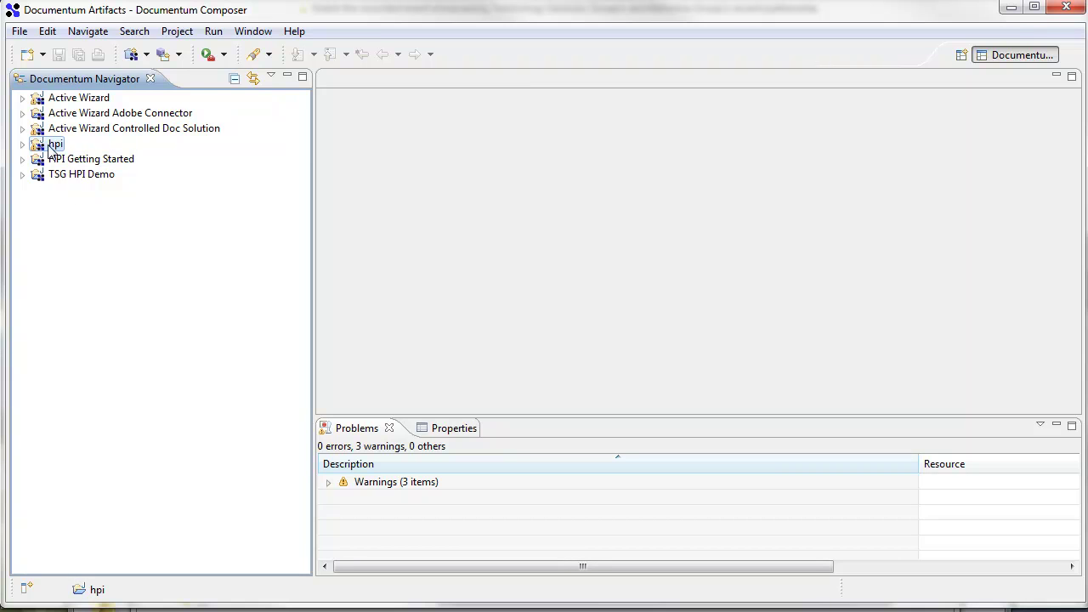
pyautogui.click(75, 159)
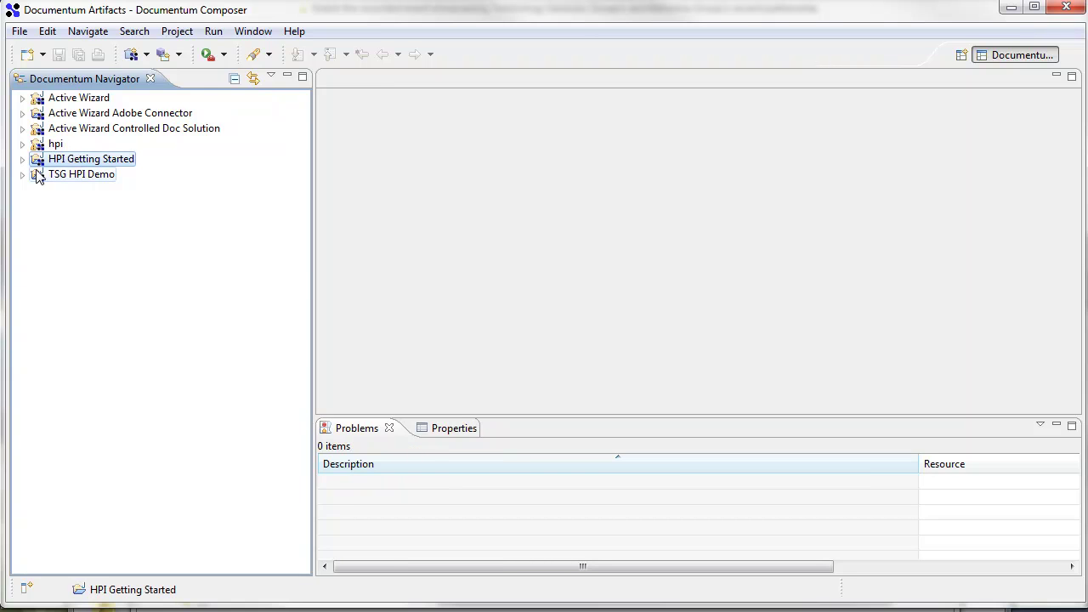
pyautogui.click(47, 145)
pyautogui.rightClick(53, 142)
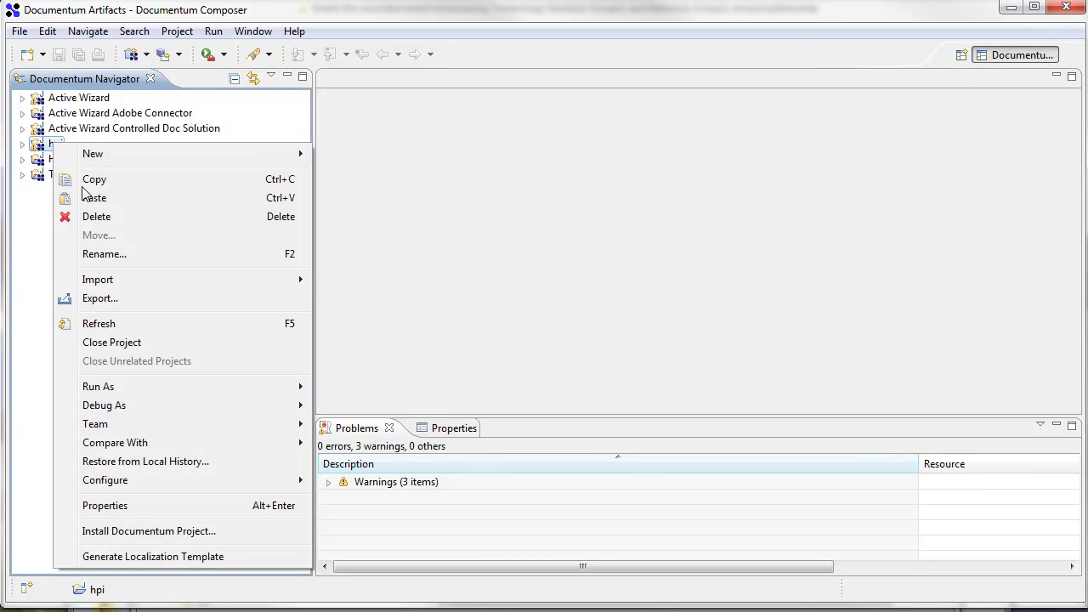
pyautogui.click(91, 533)
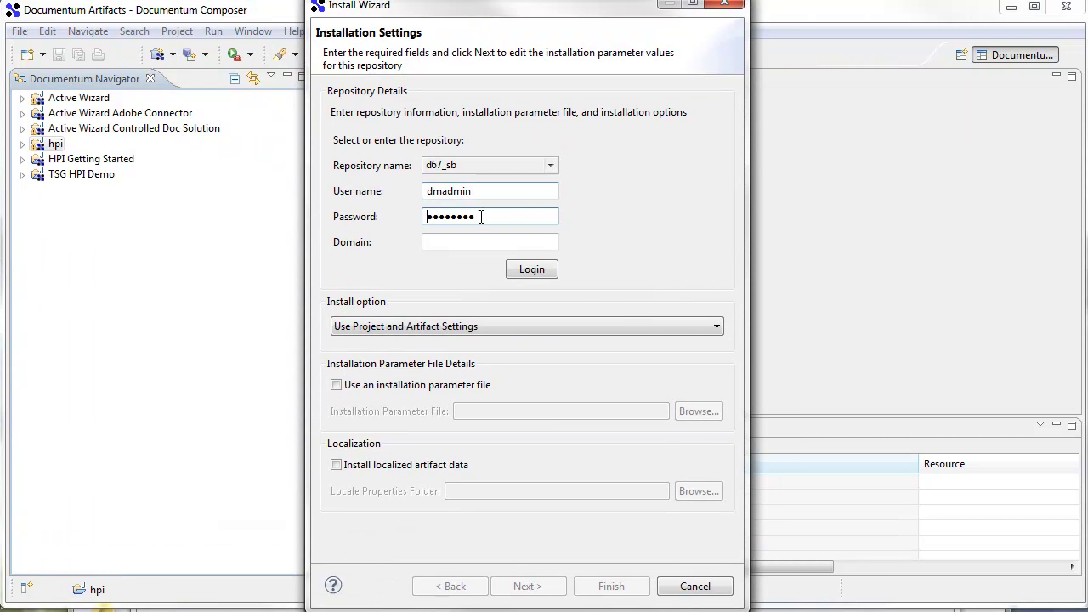
pyautogui.click(527, 270)
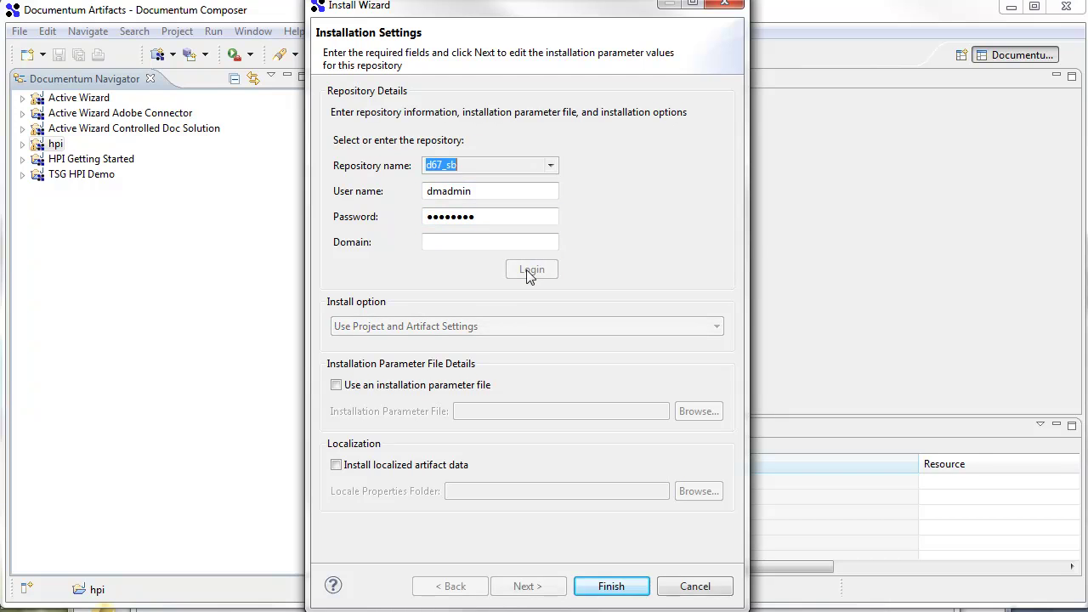
pyautogui.click(526, 586)
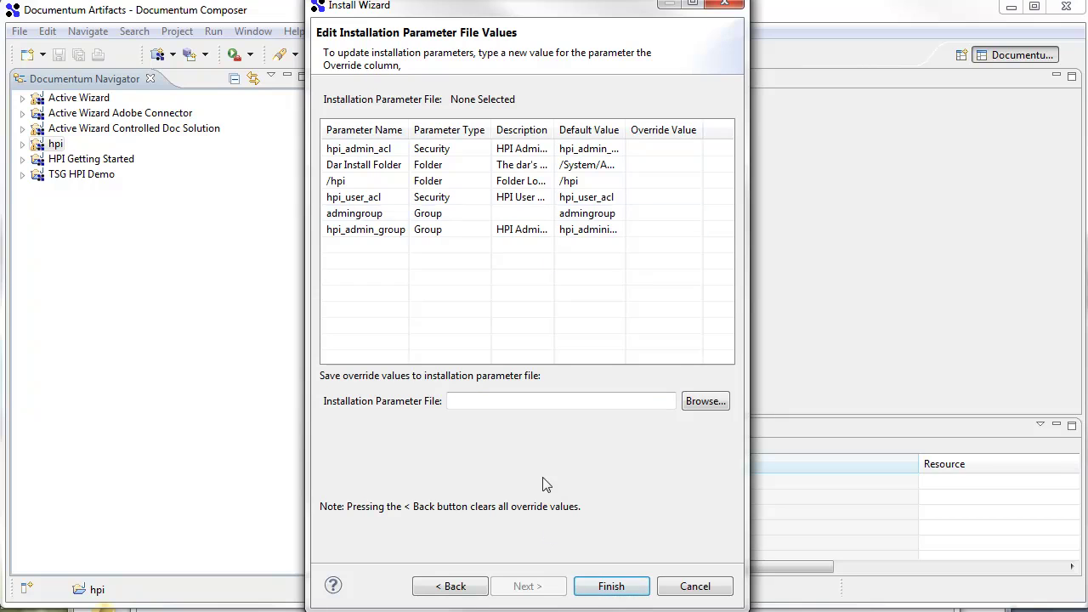
pyautogui.click(639, 587)
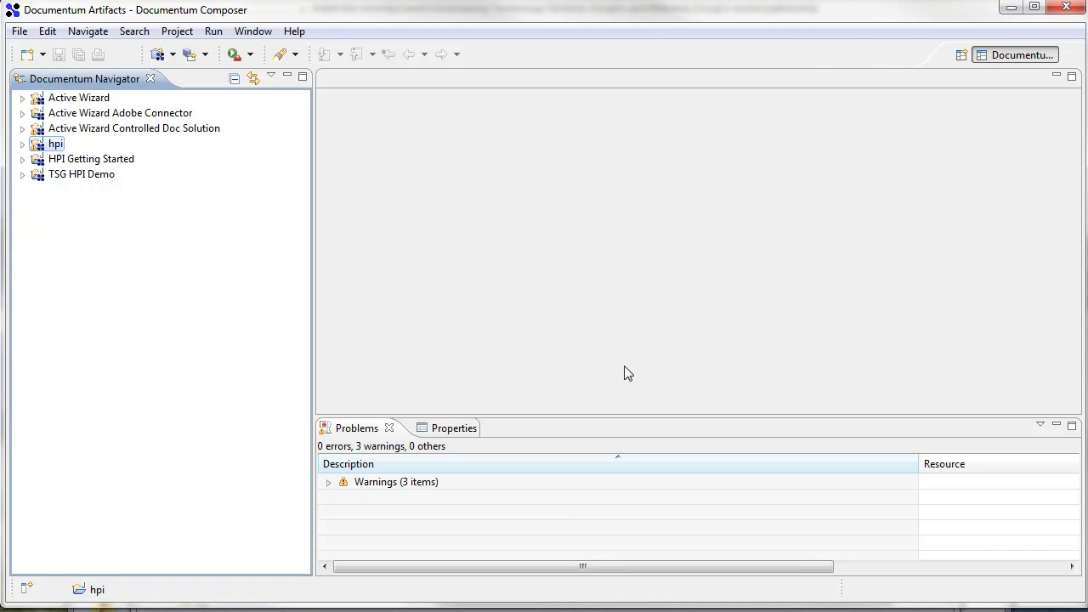
# Install the HPI Getting Started project into the d67_sb repository, logging in as dmadmin with the account password and overriding no installation parameters
pyautogui.click(64, 162)
pyautogui.rightClick(73, 165)
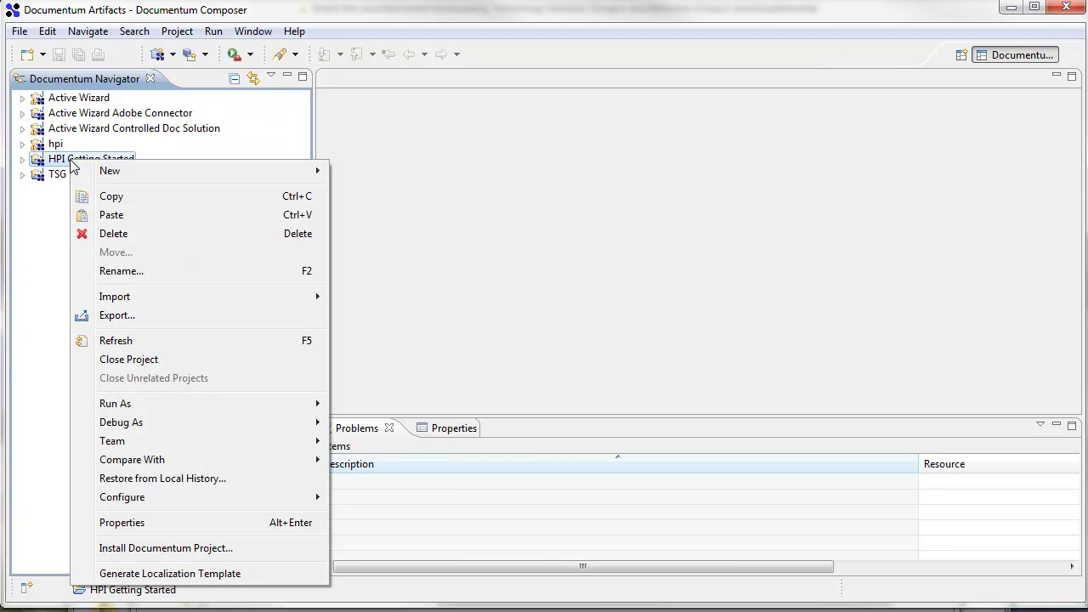
pyautogui.click(181, 549)
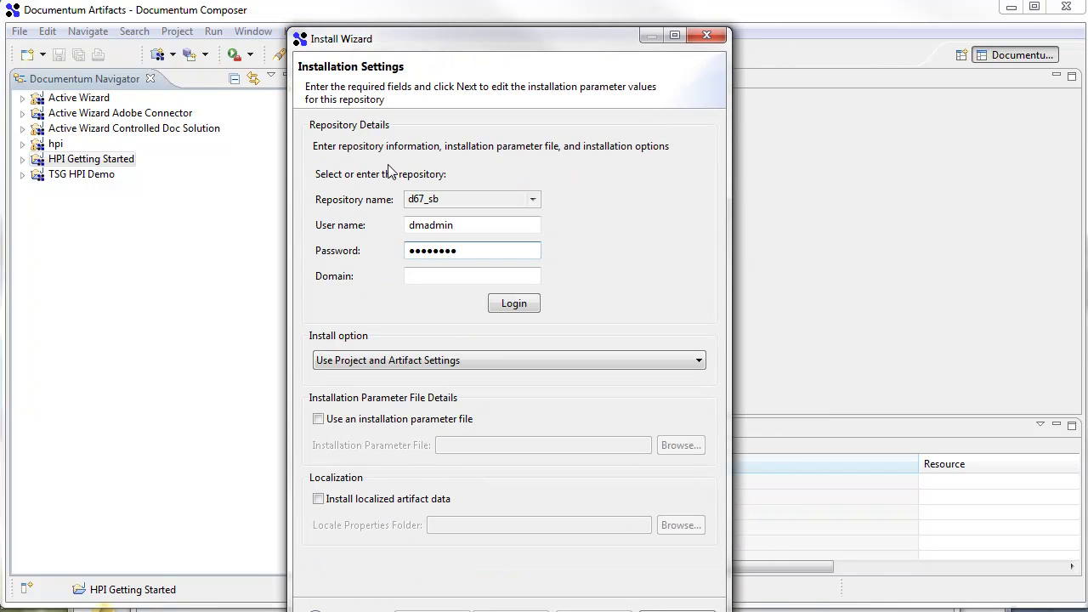
pyautogui.click(511, 306)
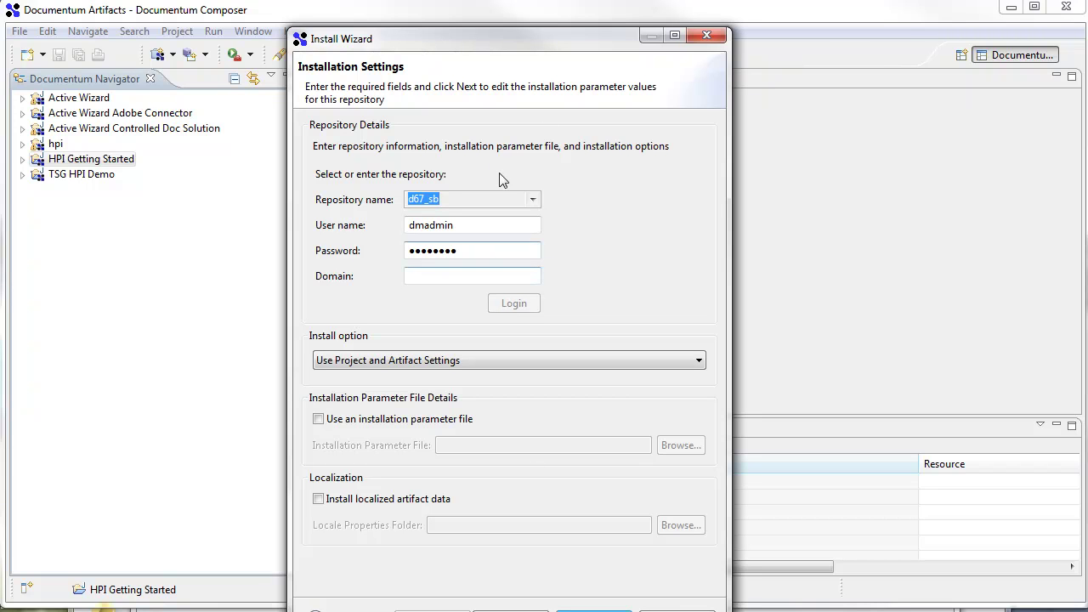
pyautogui.moveTo(494, 42); pyautogui.dragTo(493, 15)
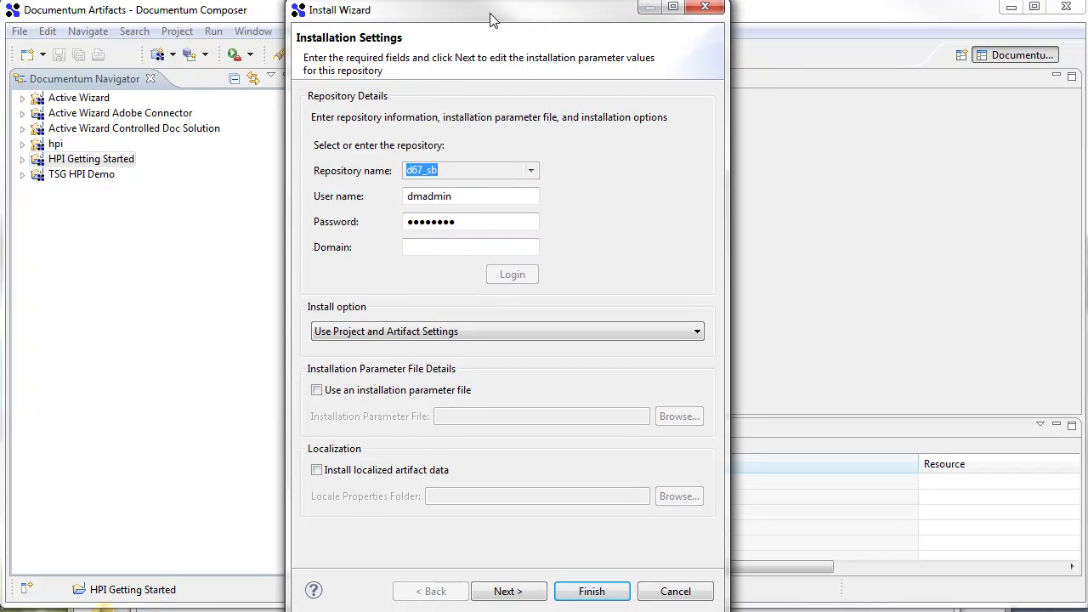
pyautogui.click(528, 591)
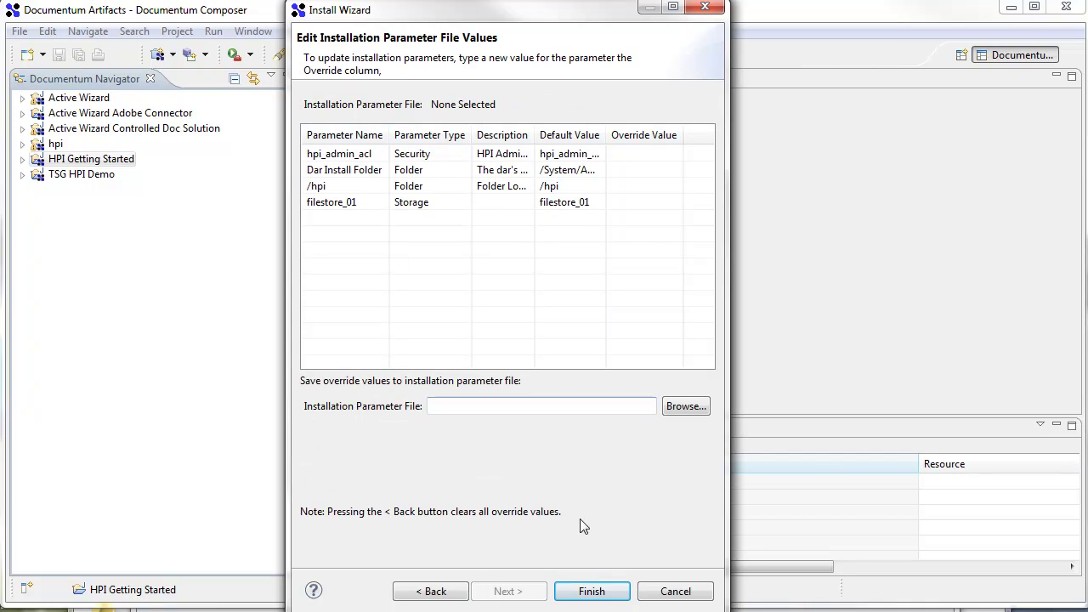
pyautogui.click(592, 592)
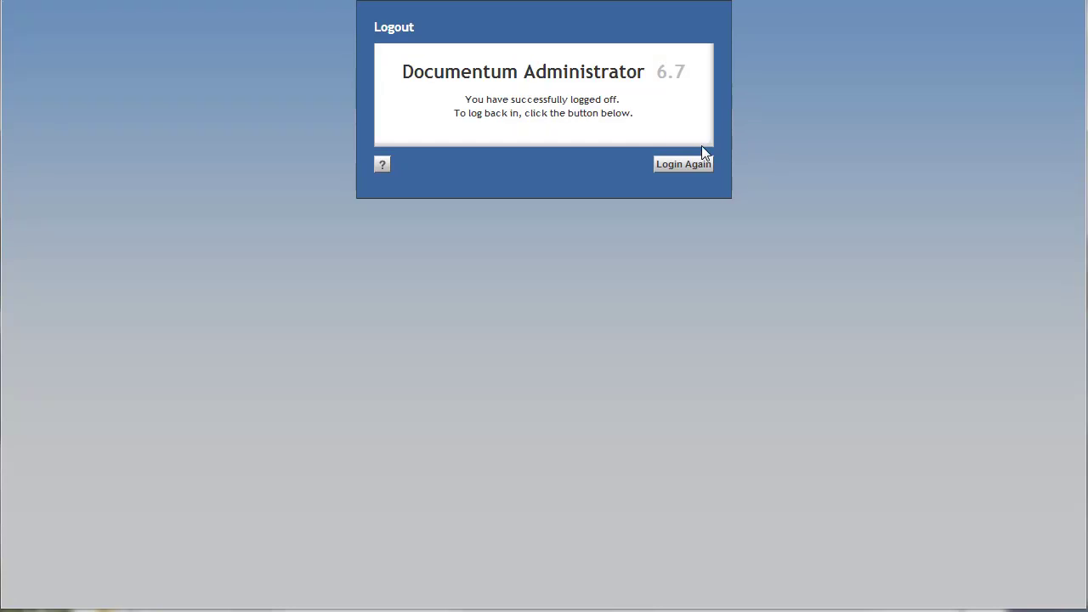
# Switch to Documentum Administrator, log in to the d67_sb repository as dmadmin with the account password, and allow Java to run this time
pyautogui.click(688, 165)
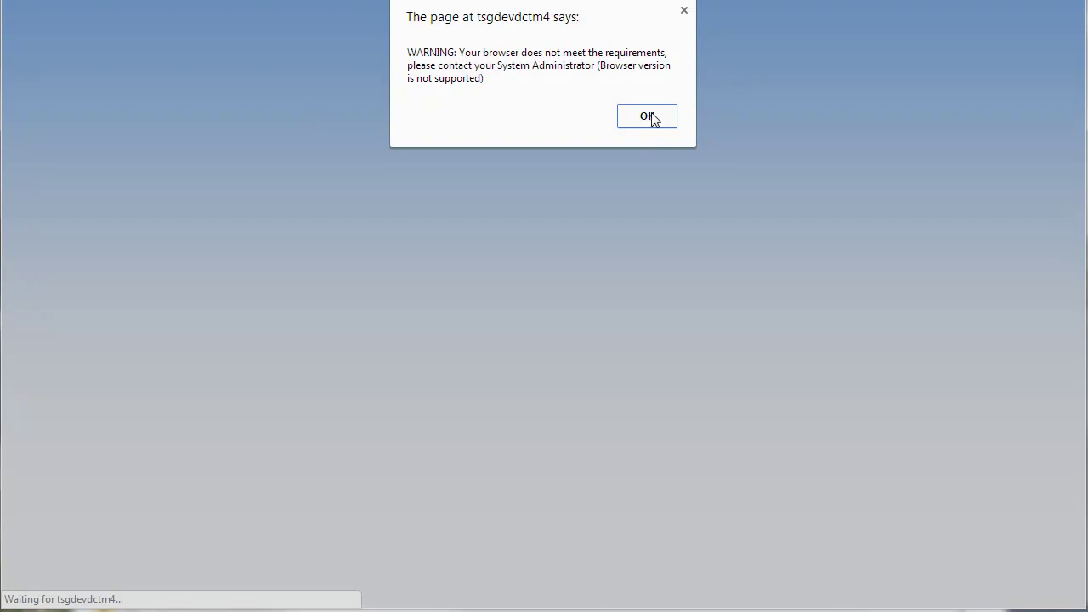
pyautogui.click(647, 117)
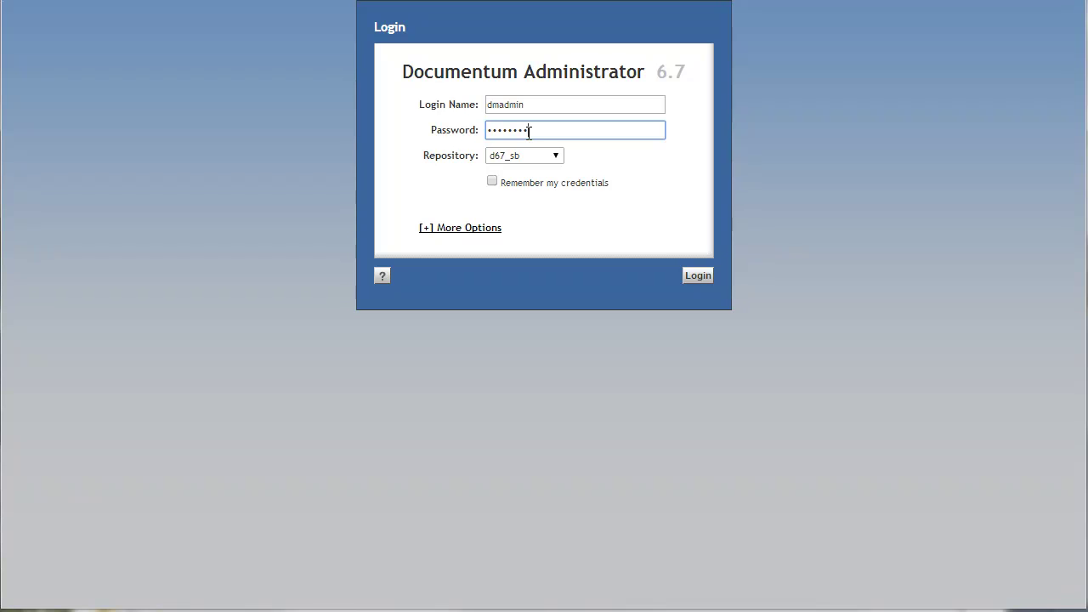
pyautogui.press('Return')
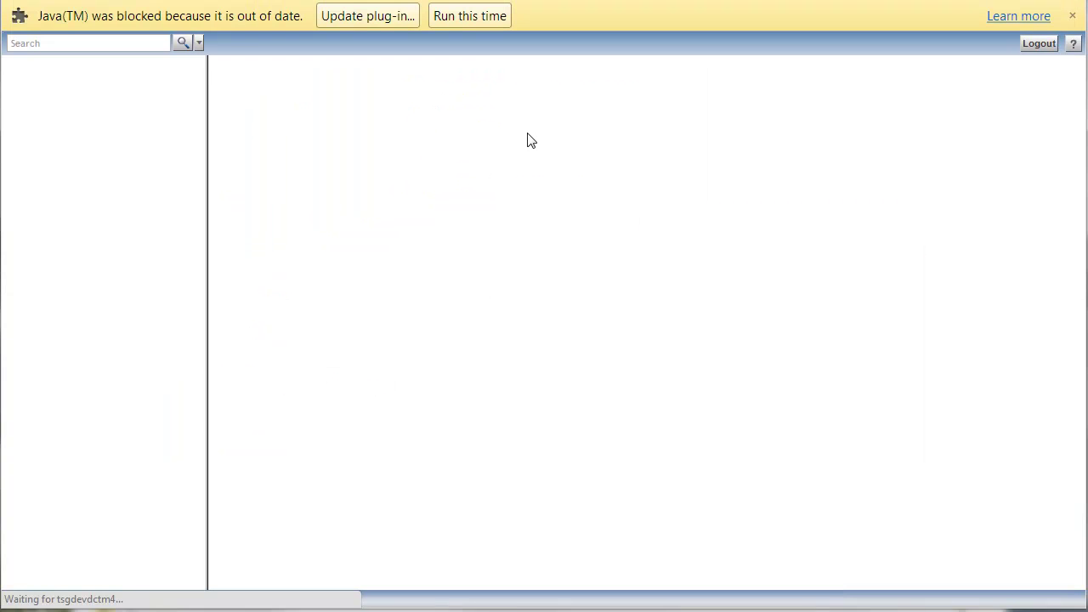
pyautogui.click(473, 15)
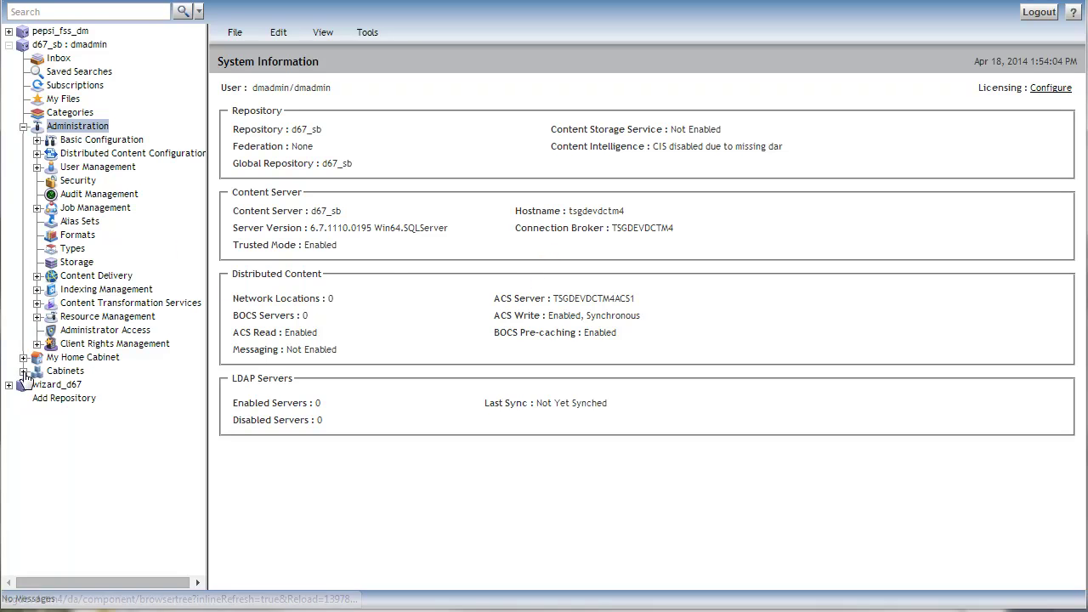
# Examine the contents of the configs folder in the hpi cabinet of the d67_sb repository
pyautogui.click(61, 371)
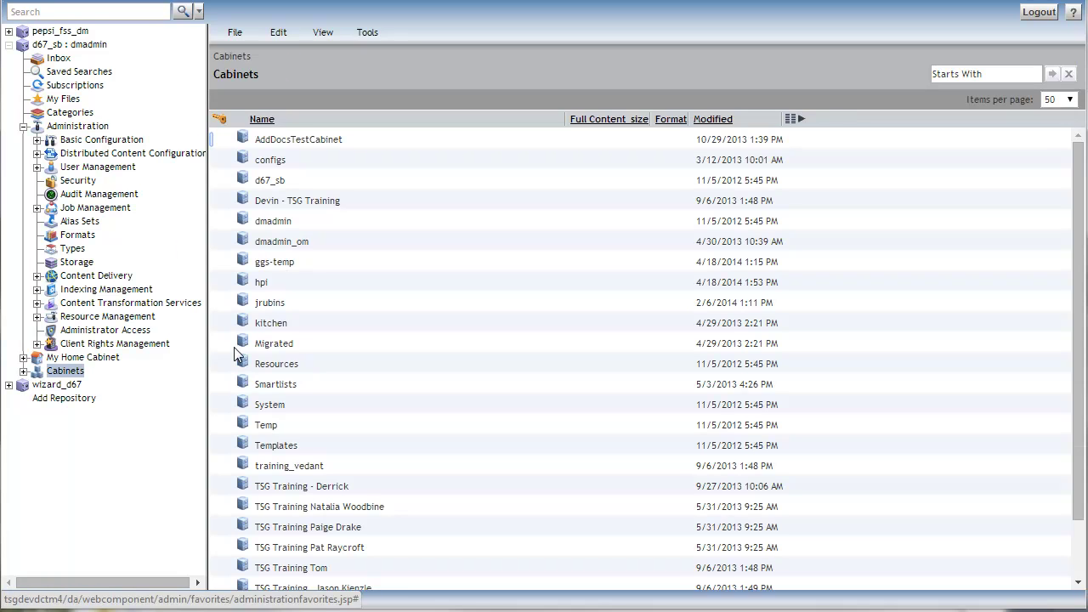
pyautogui.click(268, 281)
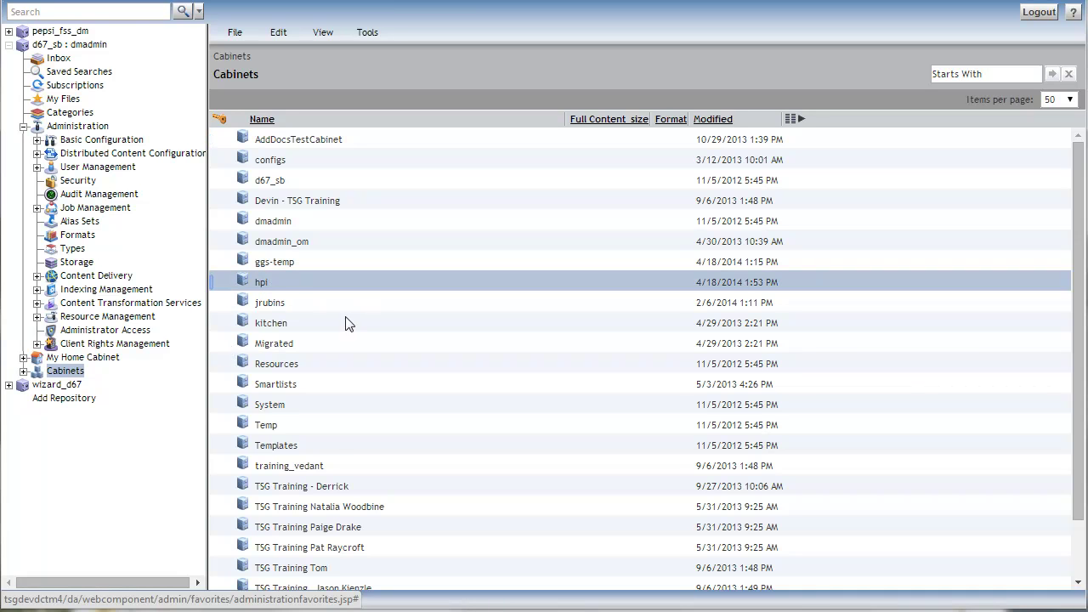
pyautogui.doubleClick(267, 283)
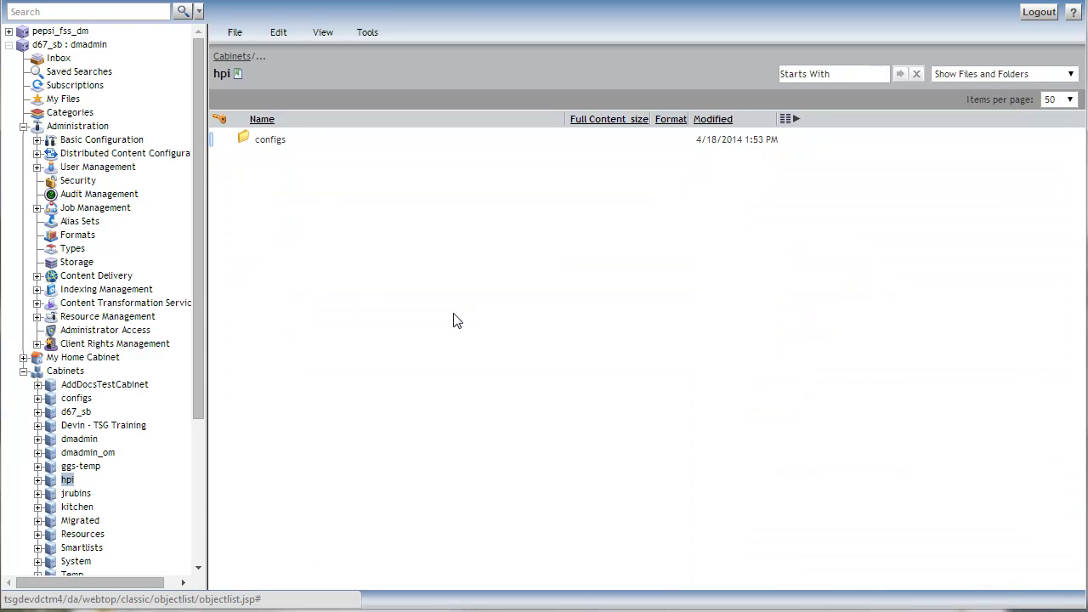
pyautogui.doubleClick(267, 145)
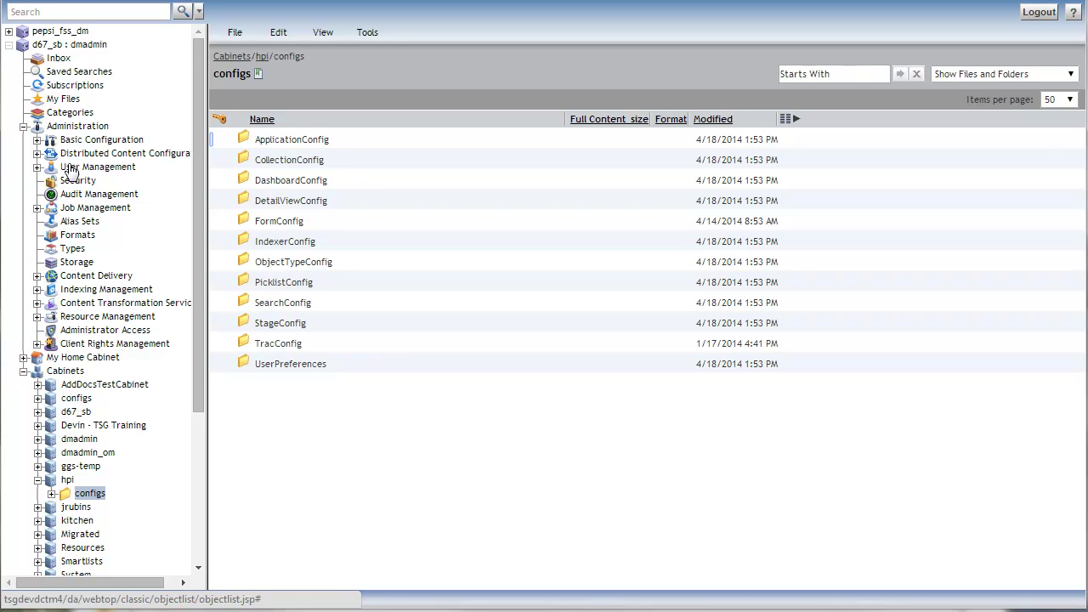
# Examine the members of the hpi_administrators group under User Management
pyautogui.click(36, 168)
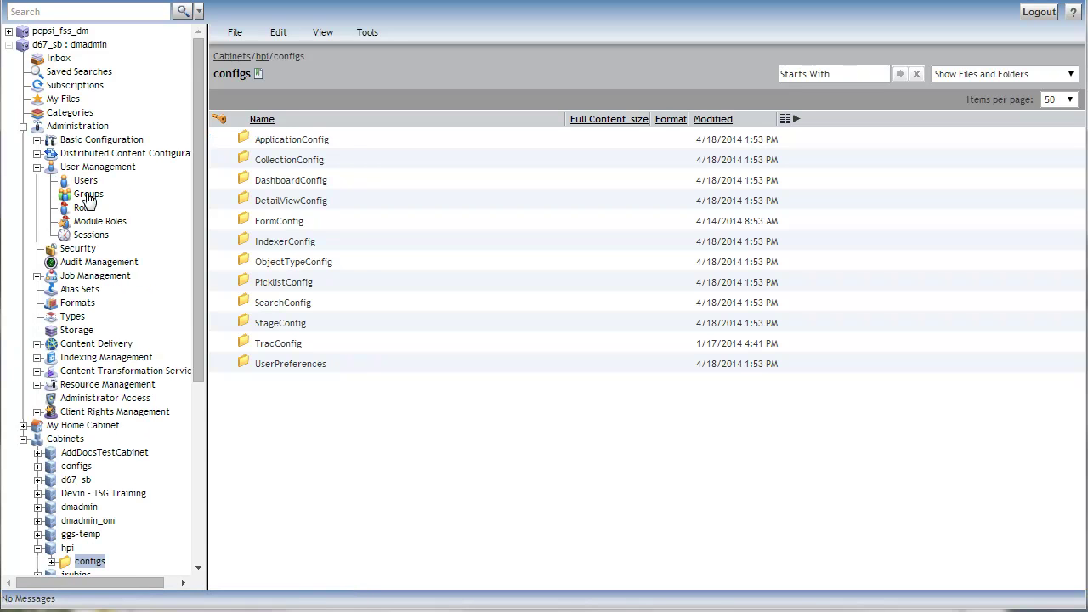
pyautogui.click(88, 194)
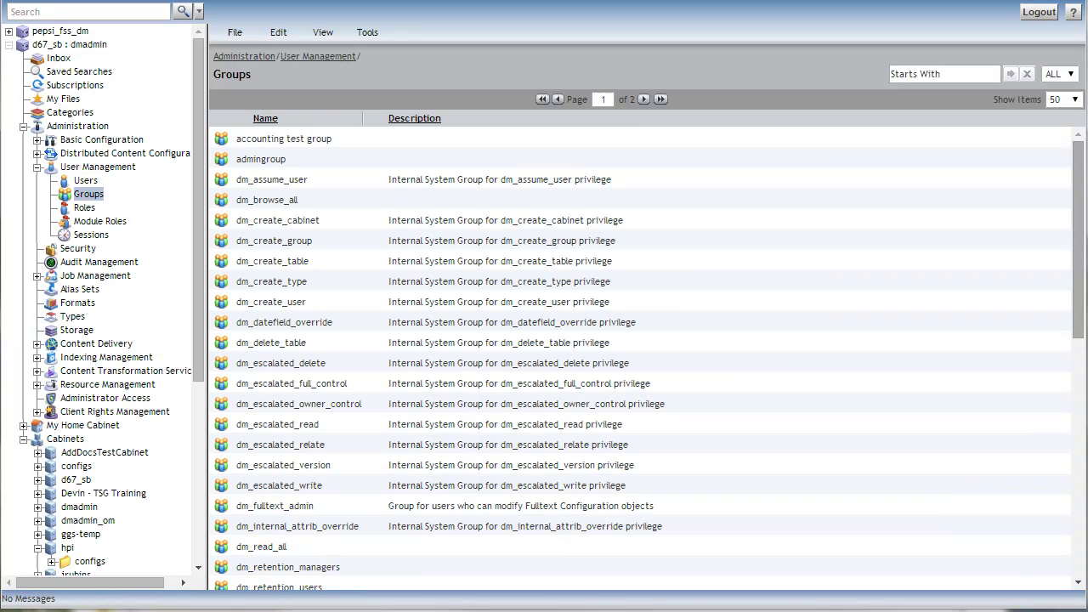
pyautogui.moveTo(1079, 186); pyautogui.dragTo(1081, 355)
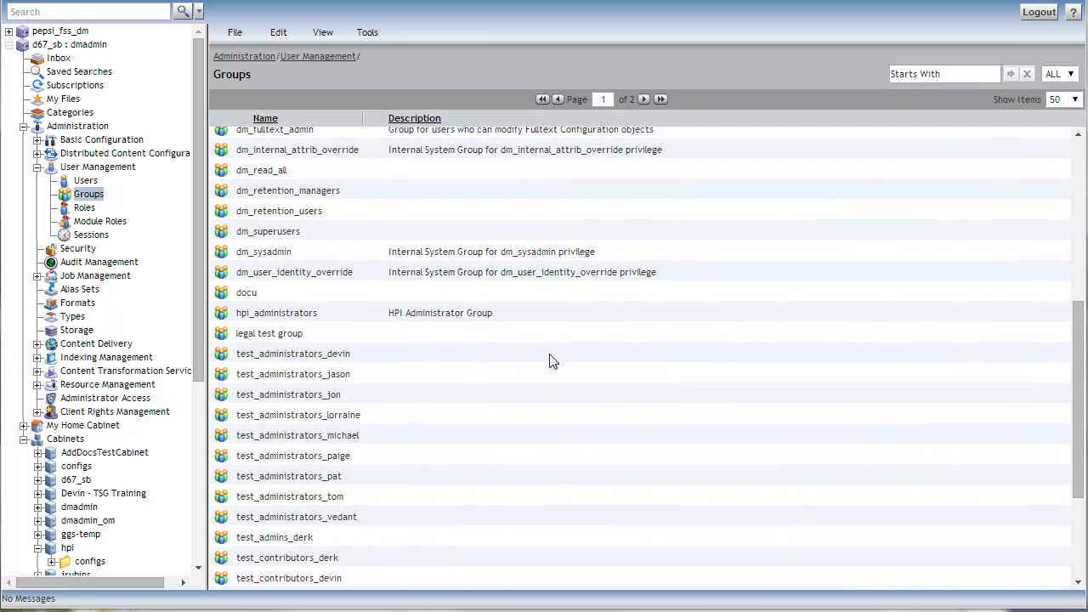
pyautogui.click(288, 318)
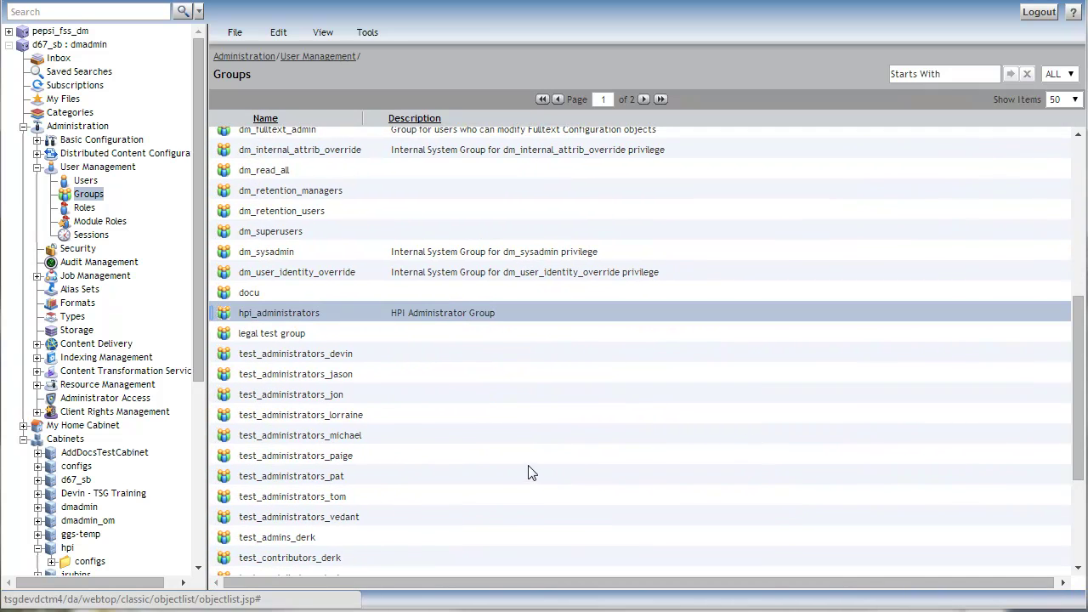
pyautogui.doubleClick(249, 315)
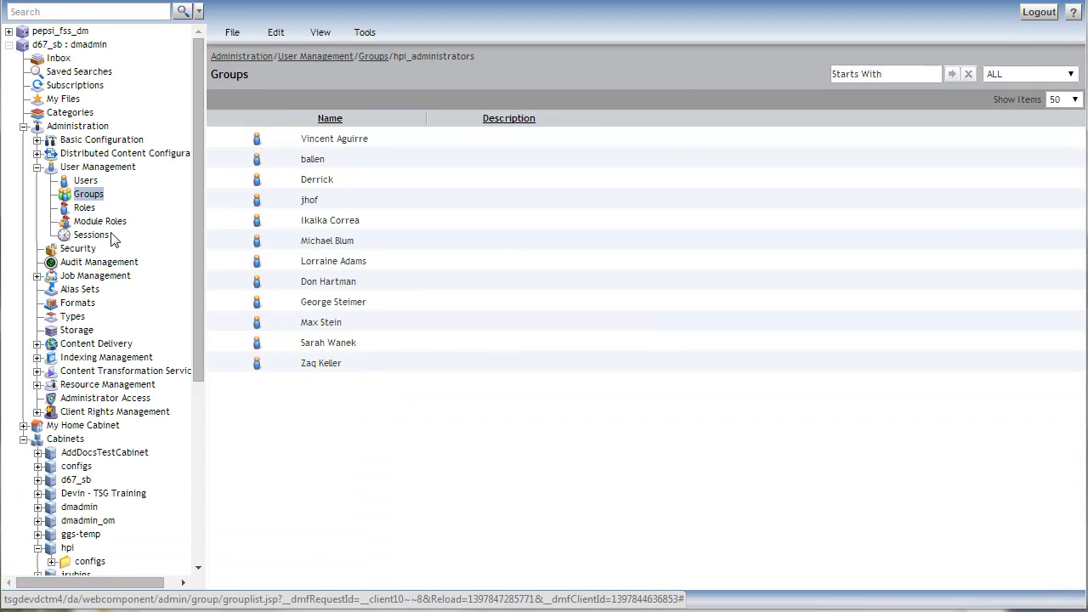
# Return to the full groups list under User Management and log out of Documentum Administrator
pyautogui.click(85, 168)
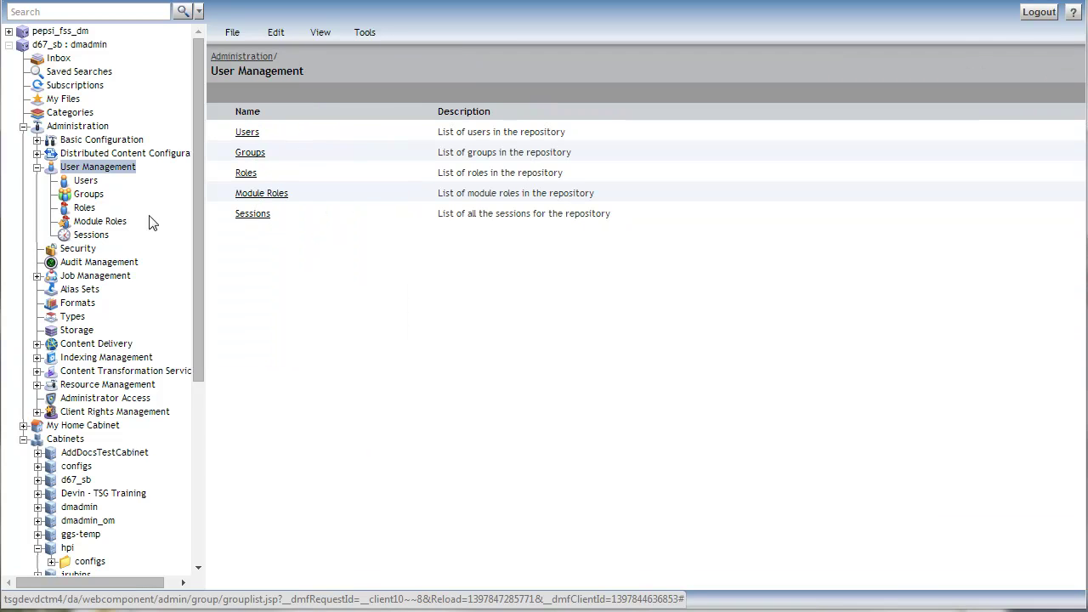
pyautogui.click(89, 193)
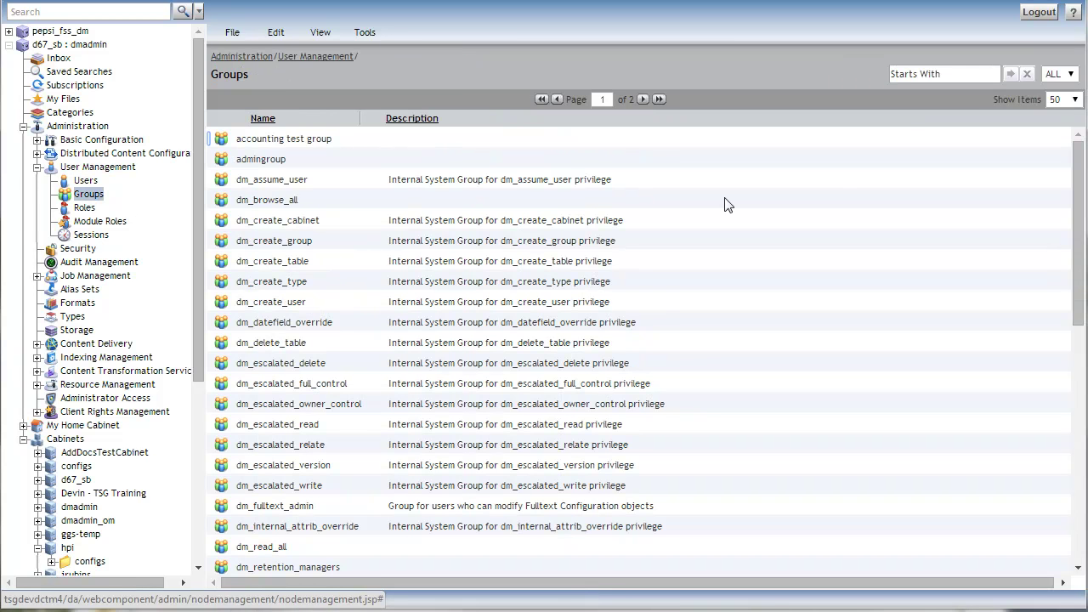
pyautogui.click(1039, 12)
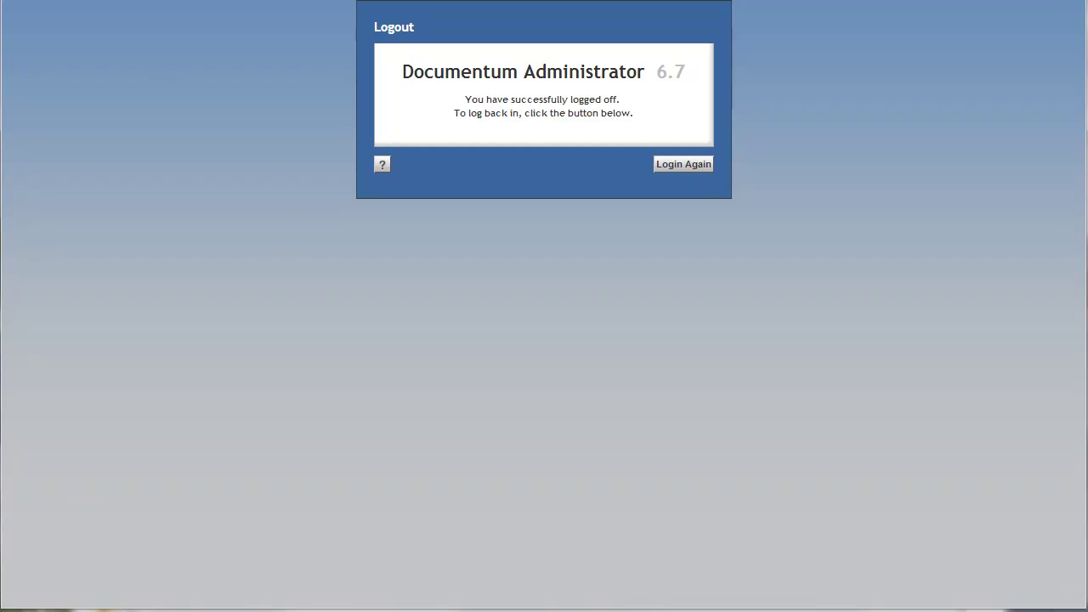
# Open the HPI web application in a new browser tab and log in as hpiadmin with the account password
pyautogui.hotkey('ctrl', 't')
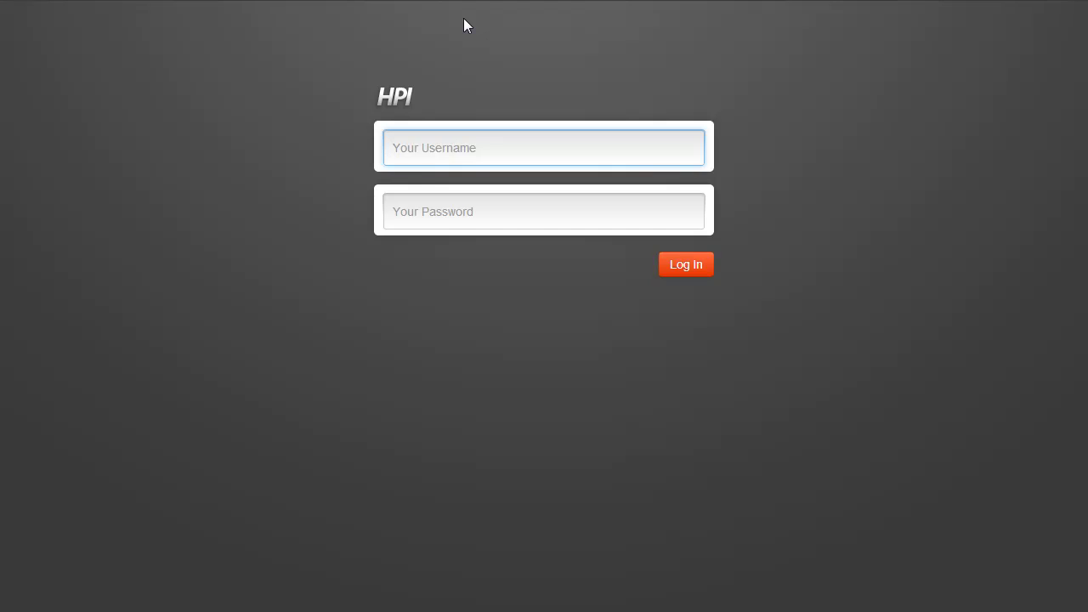
pyautogui.write('hpiadmin')
pyautogui.press('Tab')
pyautogui.write('***')
pyautogui.press('Return')
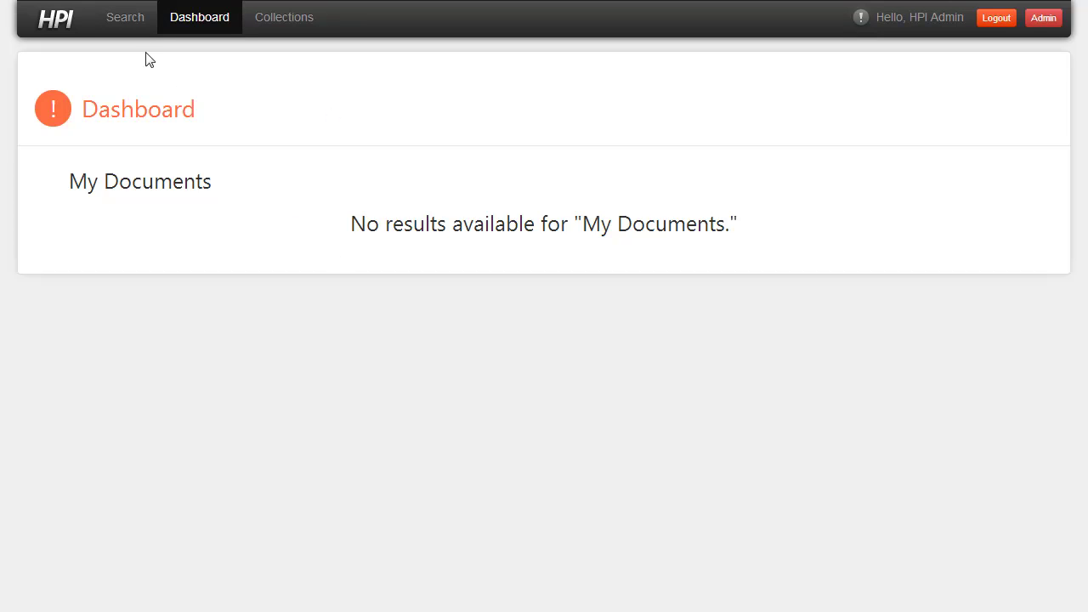
# Examine the HPI Search page and its Document type choices, leaving the type selection as it is
pyautogui.click(126, 23)
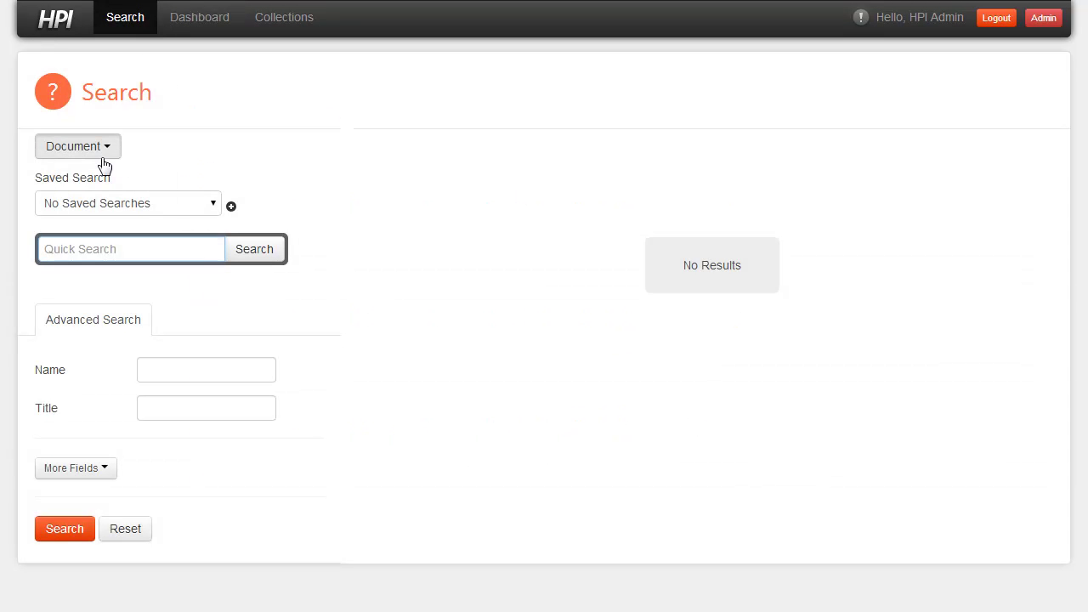
pyautogui.click(100, 154)
pyautogui.click(266, 133)
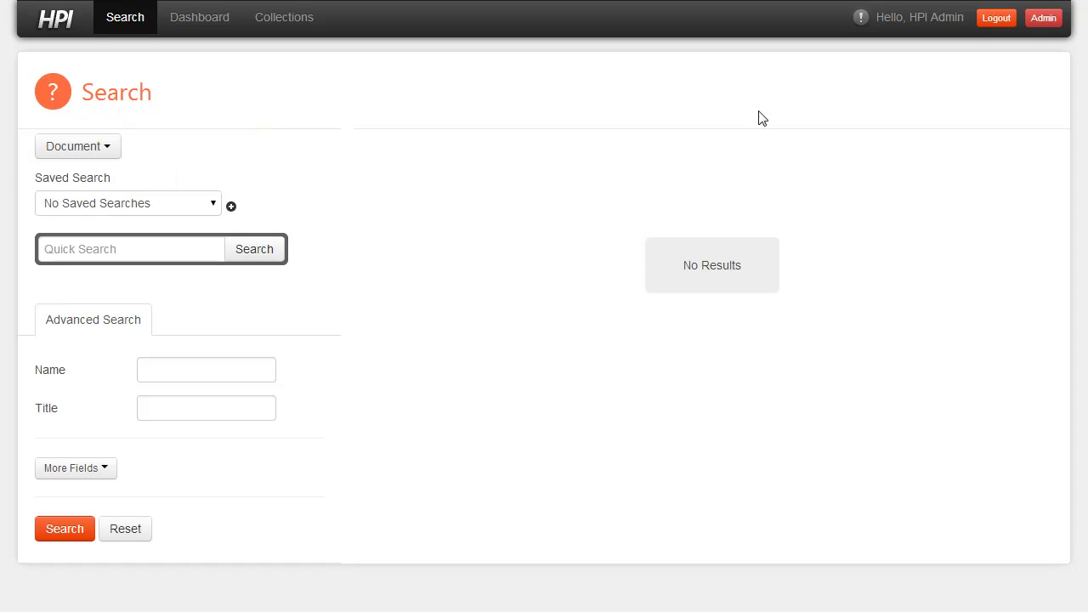
# View the configuration list in the HPI Admin area and log out of HPI
pyautogui.click(1040, 20)
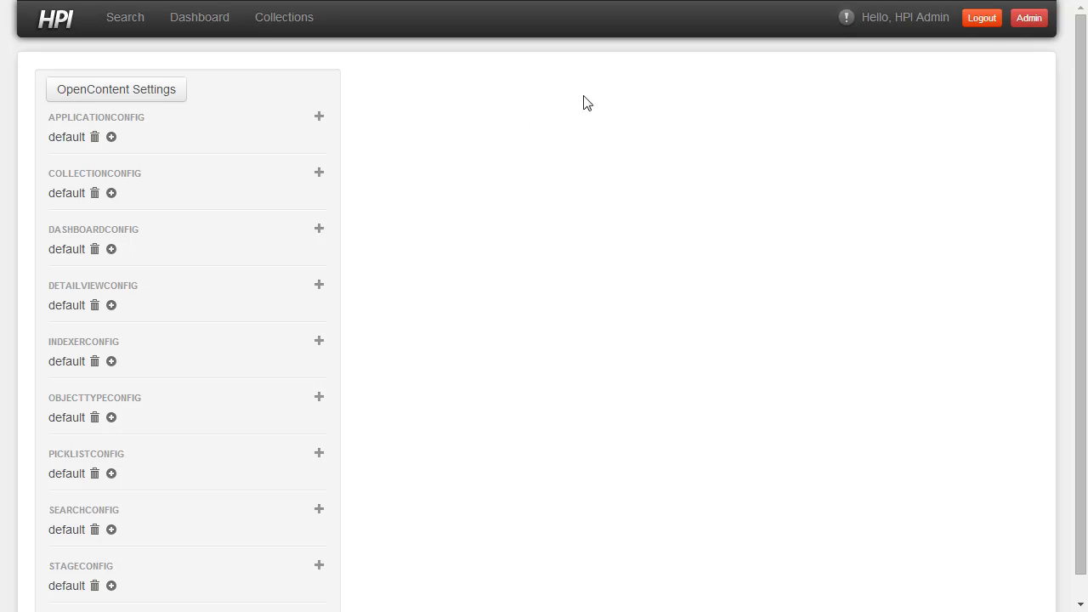
pyautogui.click(984, 21)
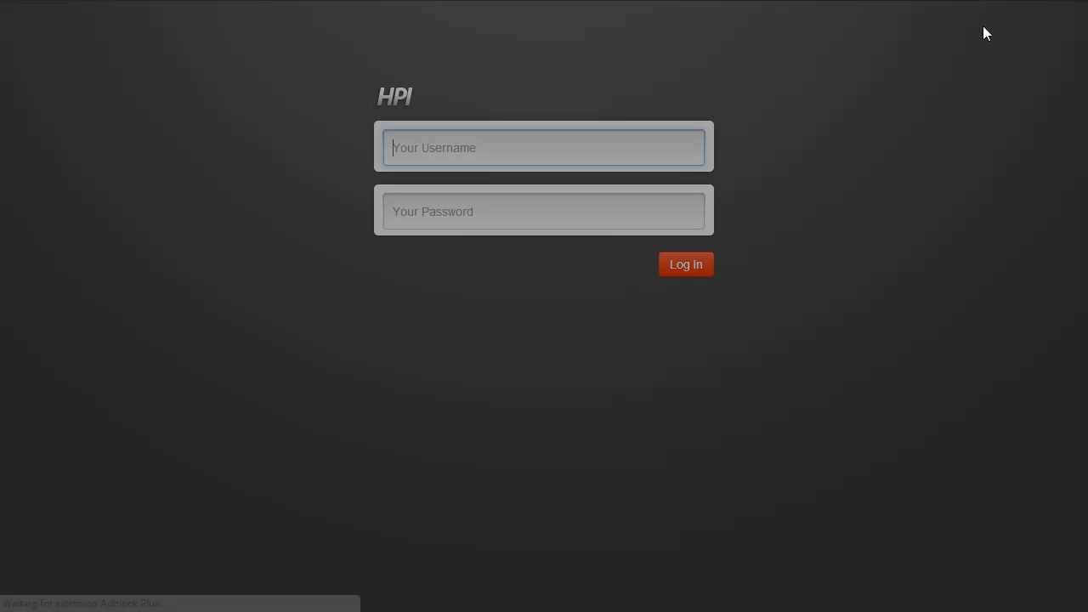